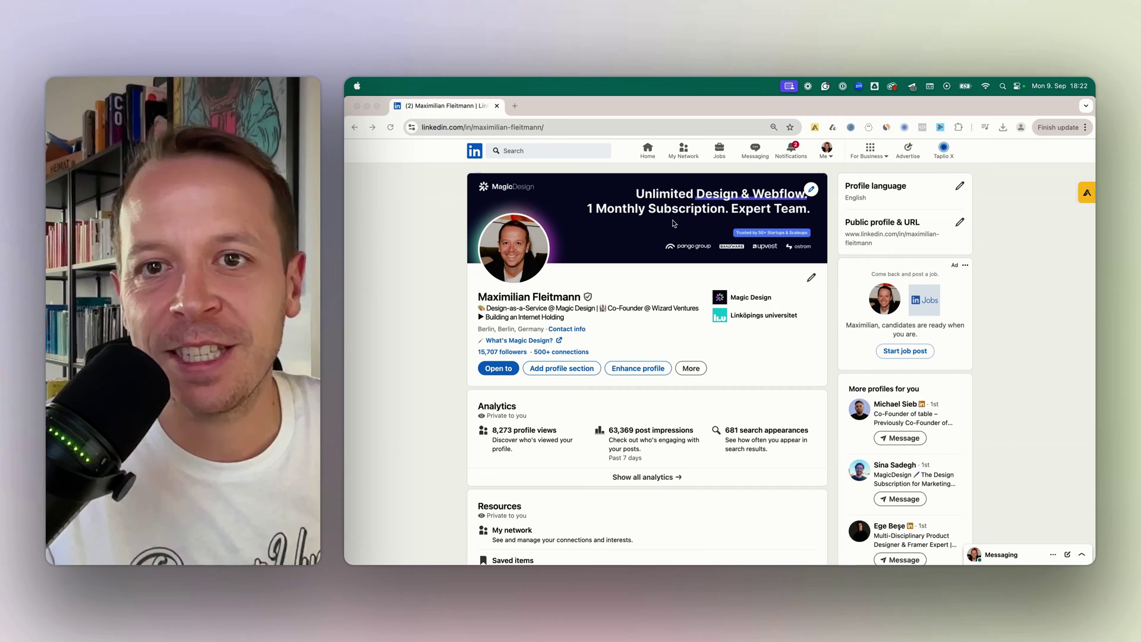
Switch to the LinkedIn Banner file in Figma and examine how the banner displays in the desktop profile screenshot
click(624, 283)
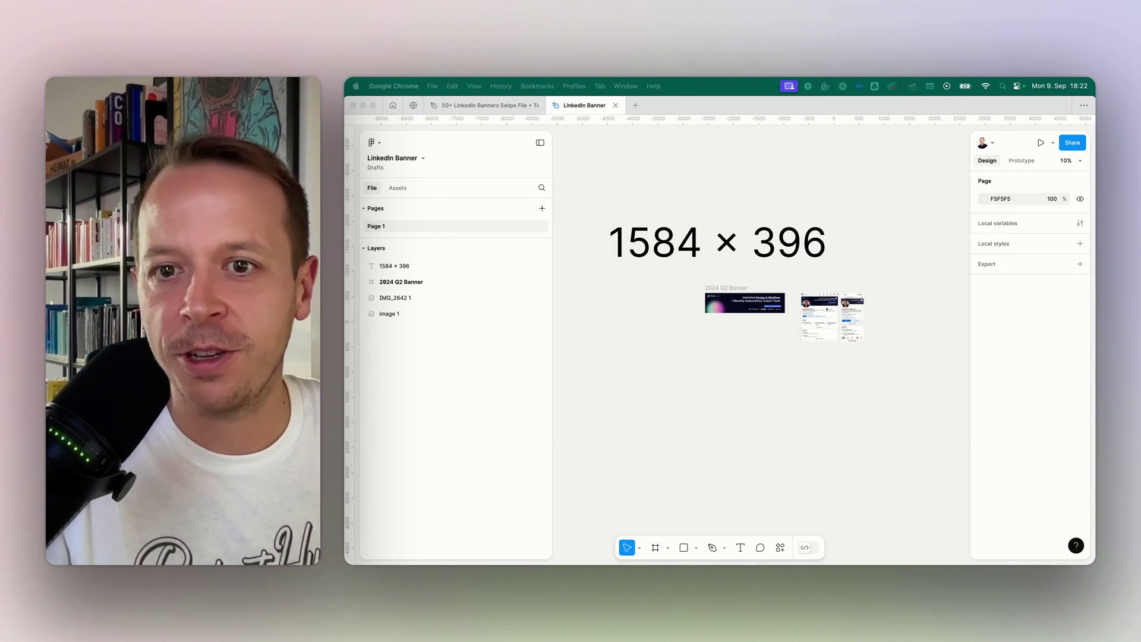
click(818, 249)
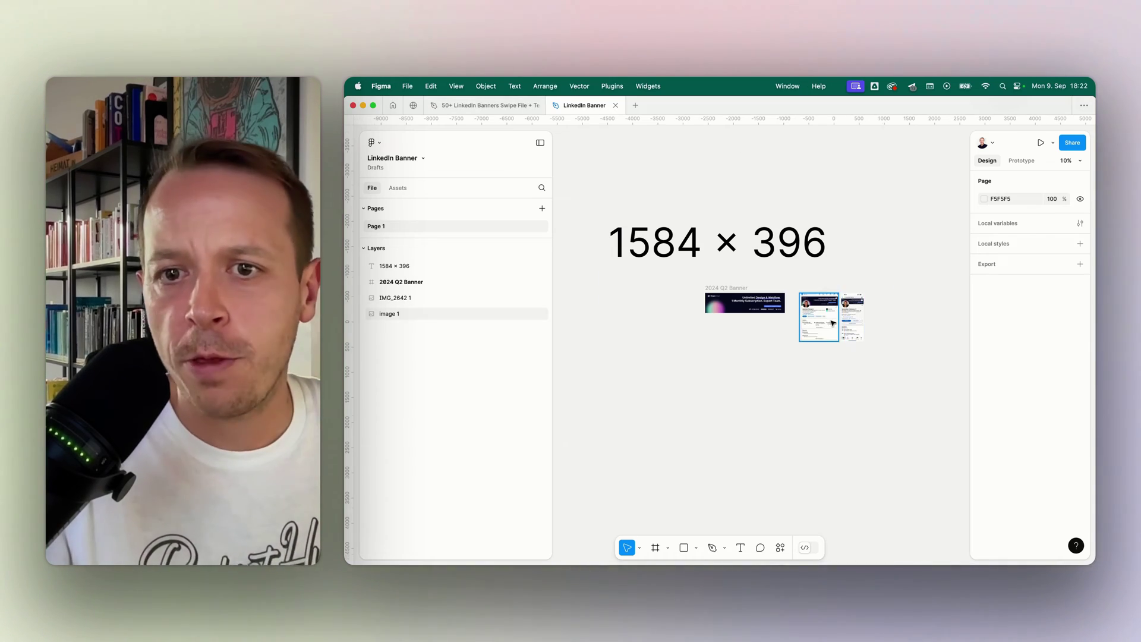
scroll(834, 321, up, 5)
scroll(833, 321, up, 3)
scroll(833, 321, up, 3)
scroll(802, 285, down, 2)
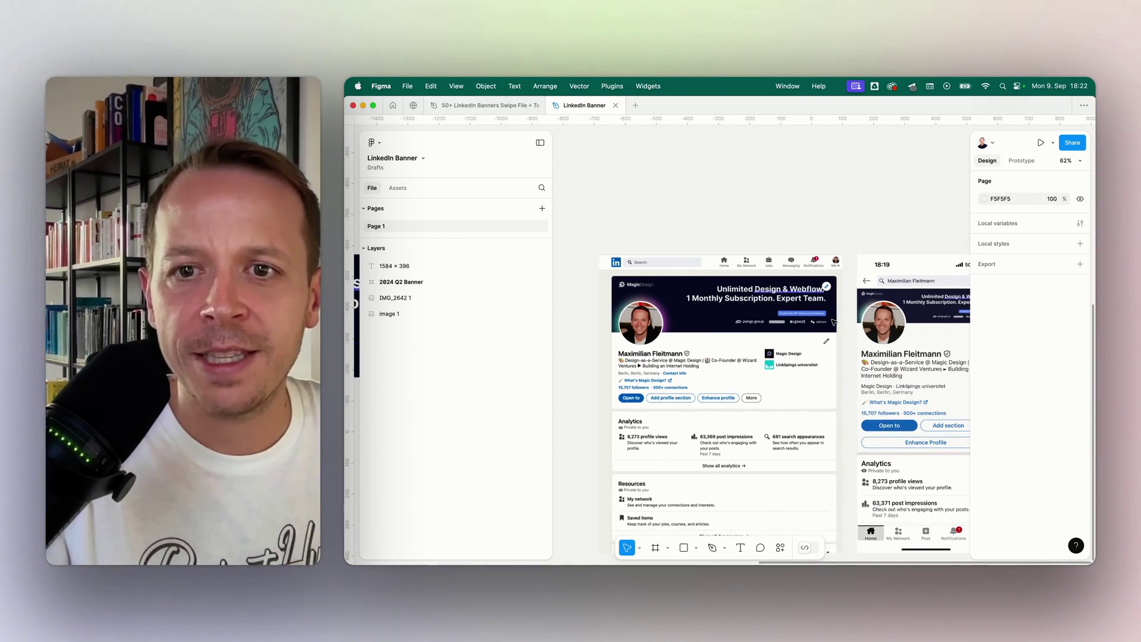
scroll(699, 302, up, 3)
scroll(766, 300, down, 2)
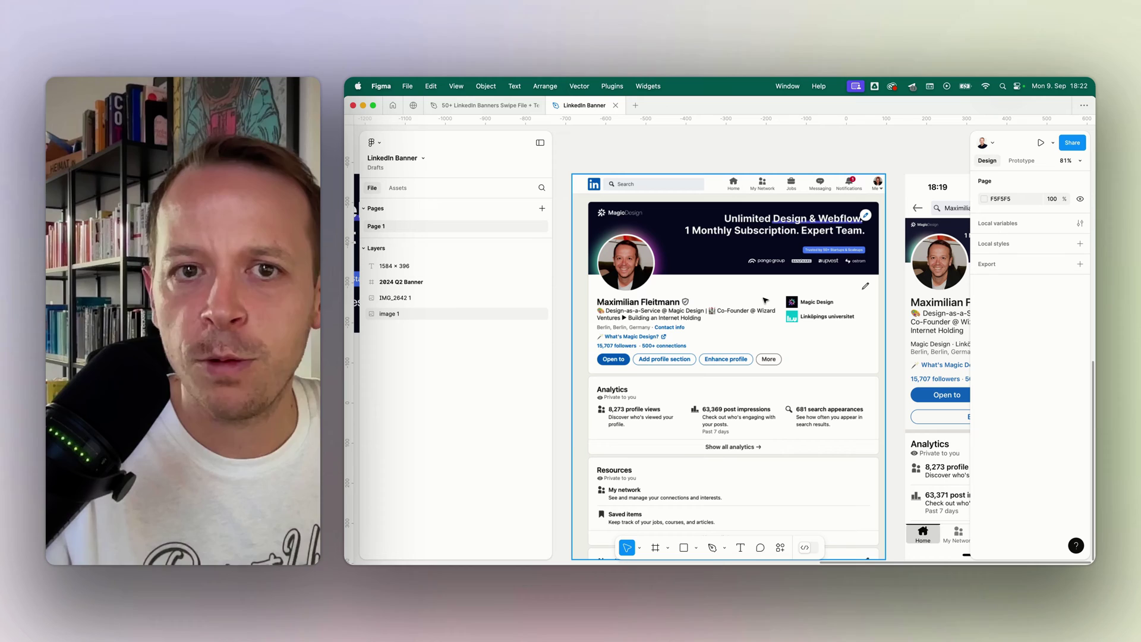
scroll(766, 300, down, 2)
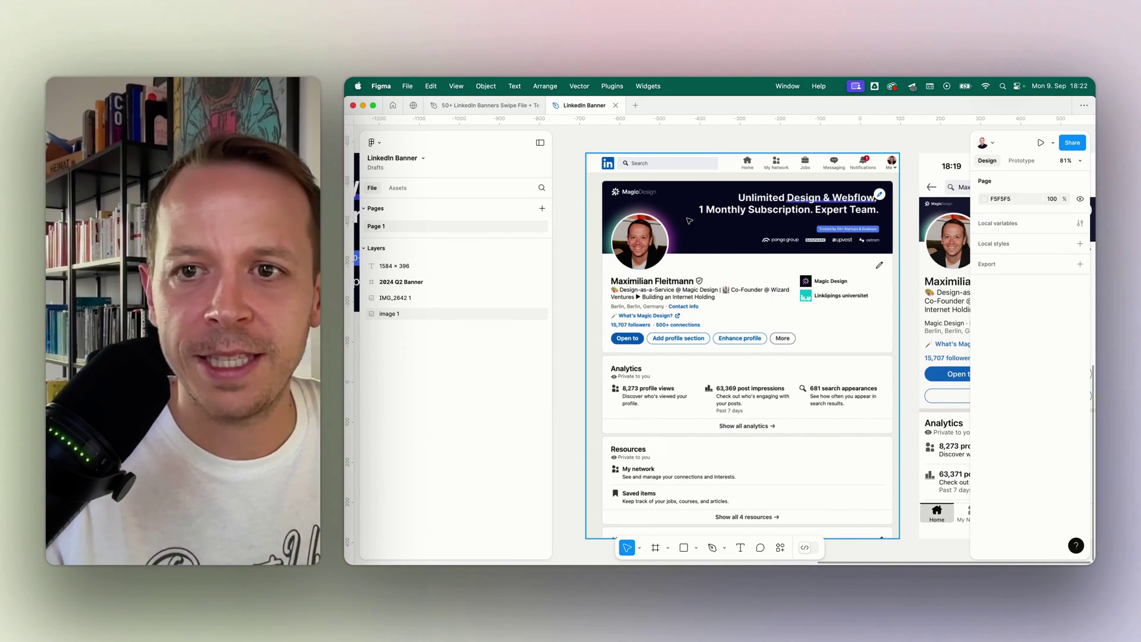
scroll(689, 220, right, 1)
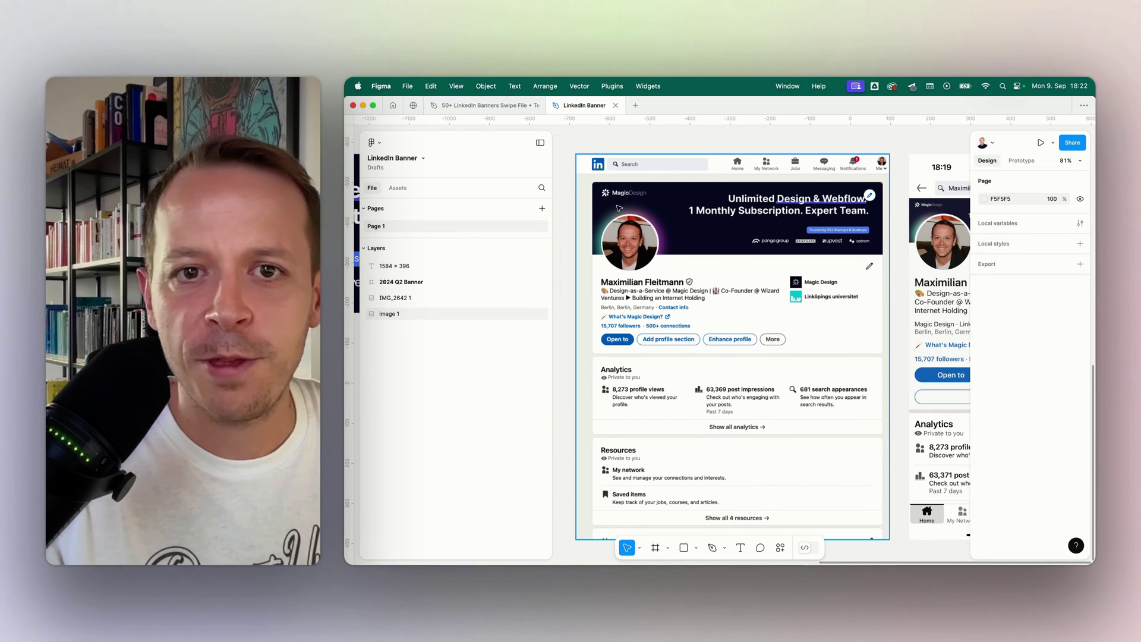
Compare how much of the banner the profile photo covers in the desktop and mobile profile screenshots
scroll(686, 271, right, 3)
scroll(686, 271, left, 3)
scroll(701, 249, right, 3)
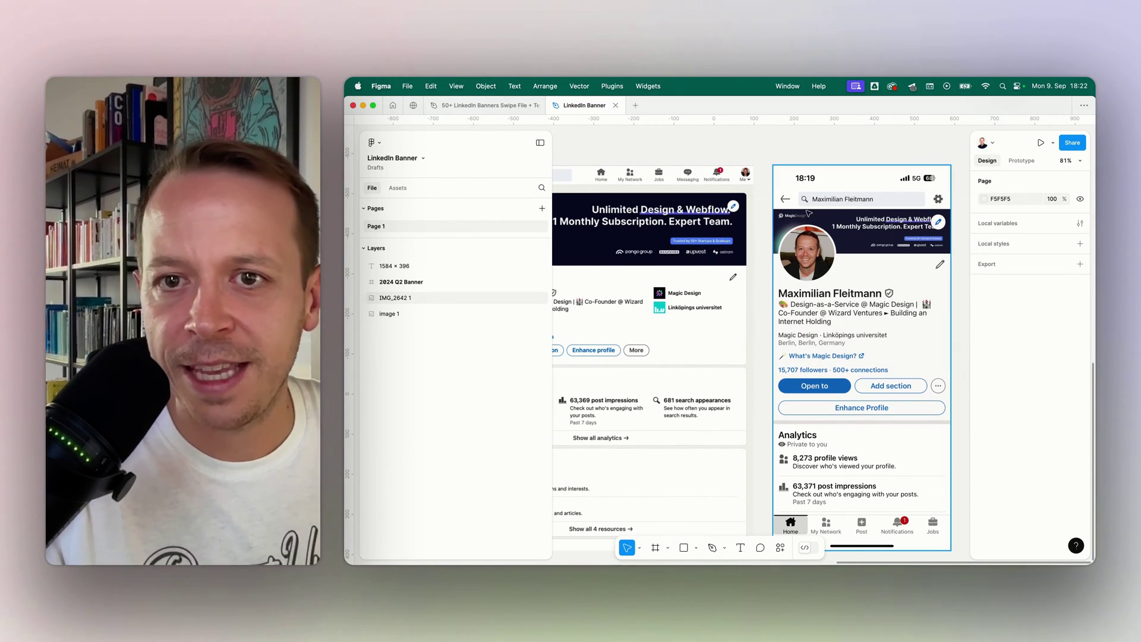
scroll(859, 257, down, 3)
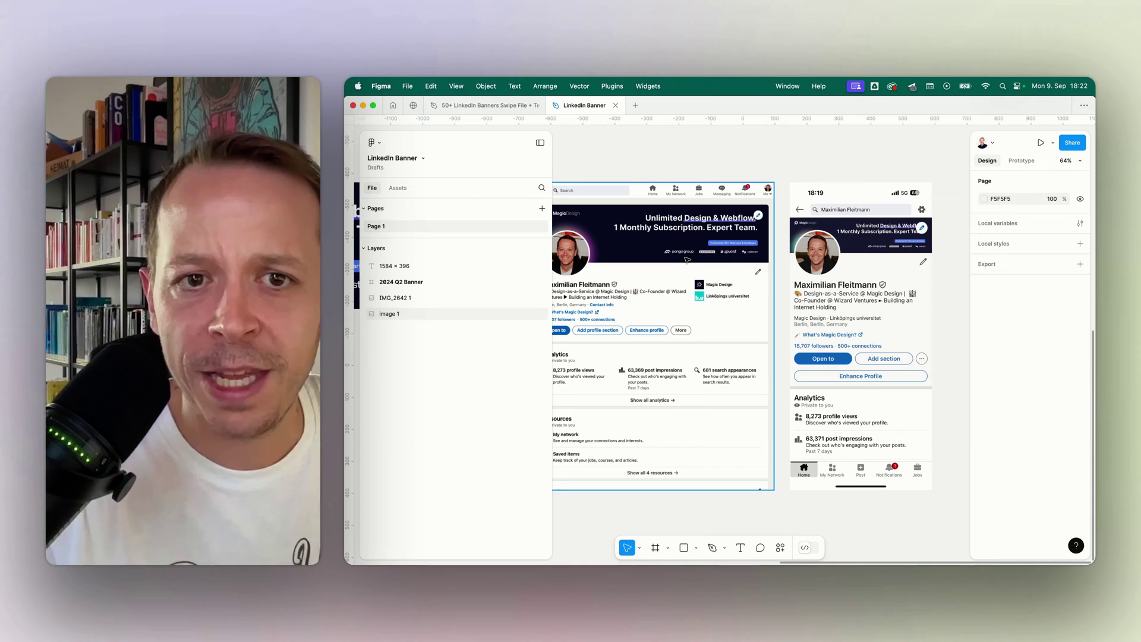
scroll(587, 326, up, 6)
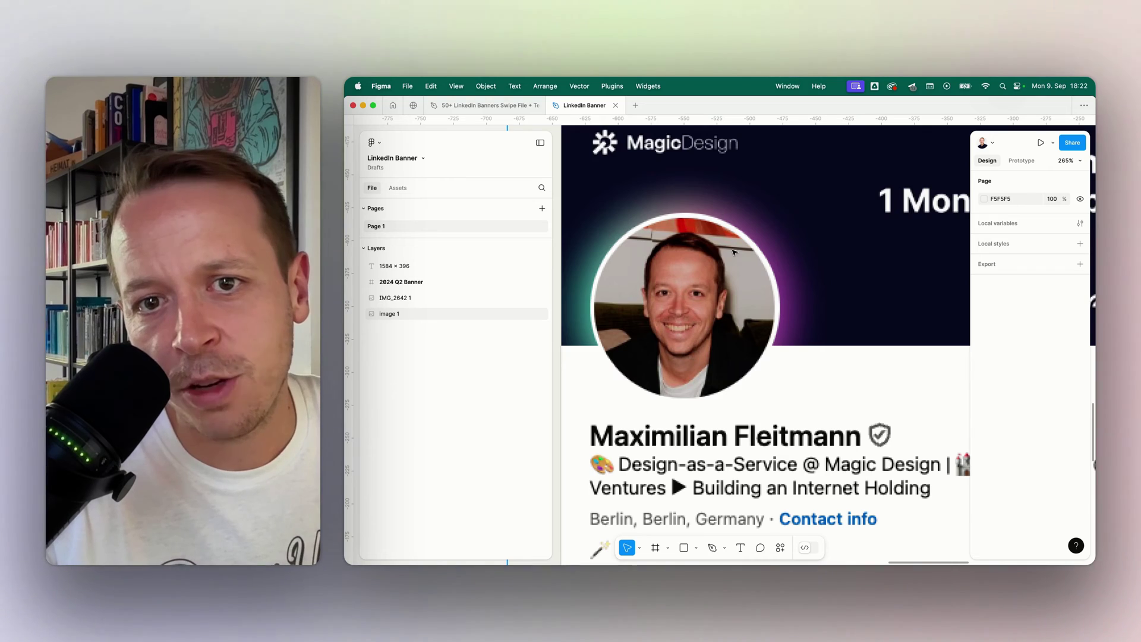
scroll(734, 252, down, 10)
scroll(739, 259, up, 5)
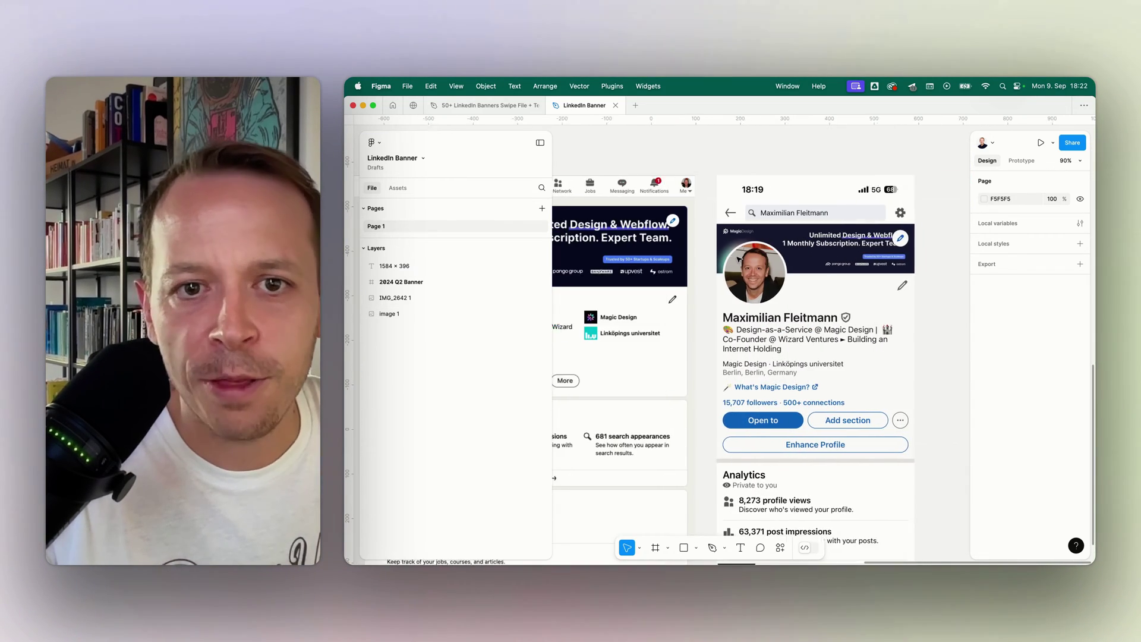
scroll(739, 259, up, 5)
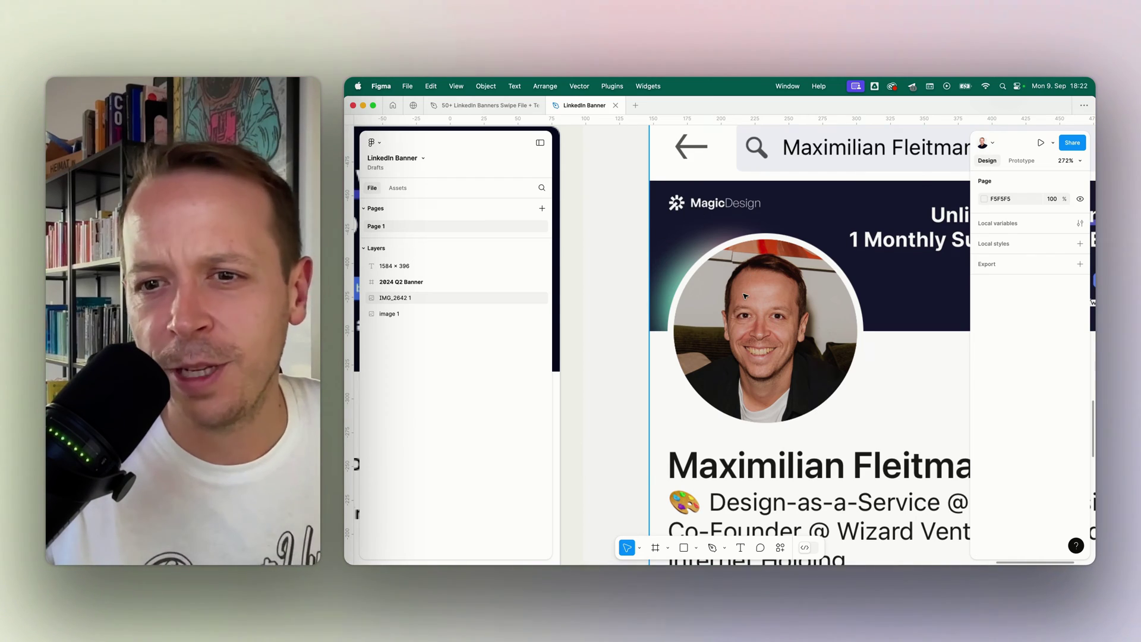
scroll(744, 296, down, 4)
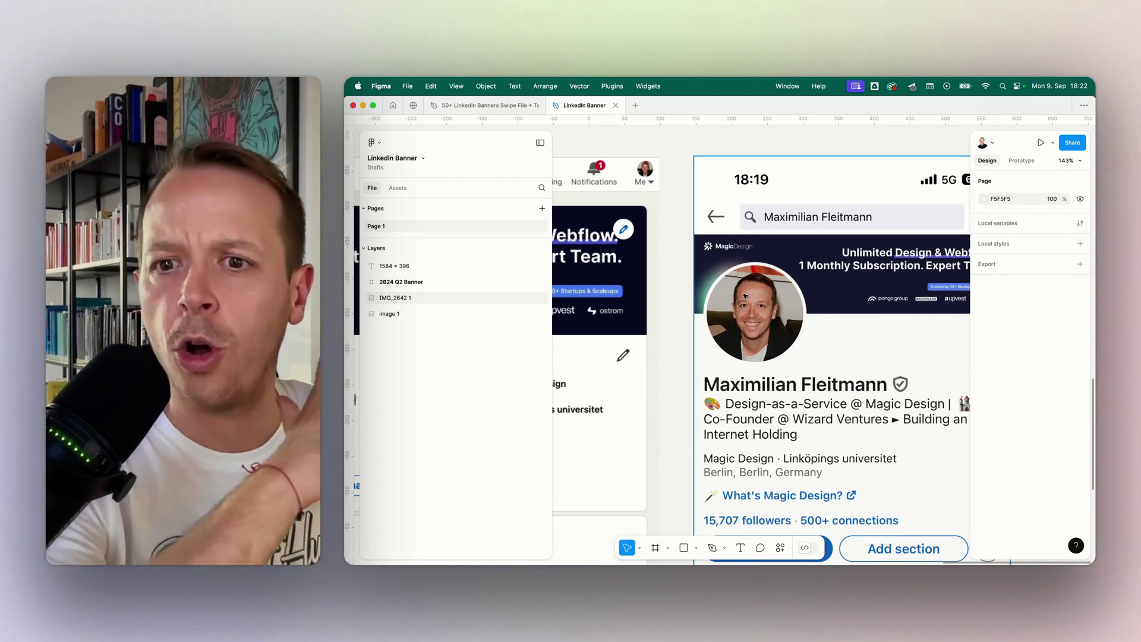
scroll(746, 294, down, 6)
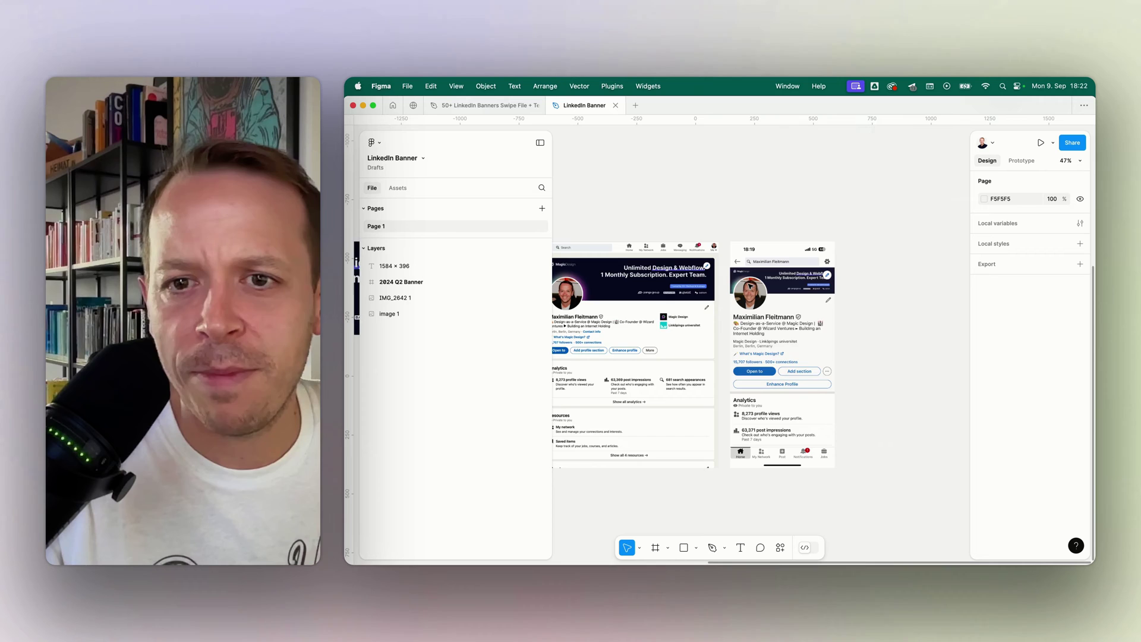
Shift the large banner-dimensions text slightly left and change its wording to "1584 × 396px"
scroll(750, 285, down, 6)
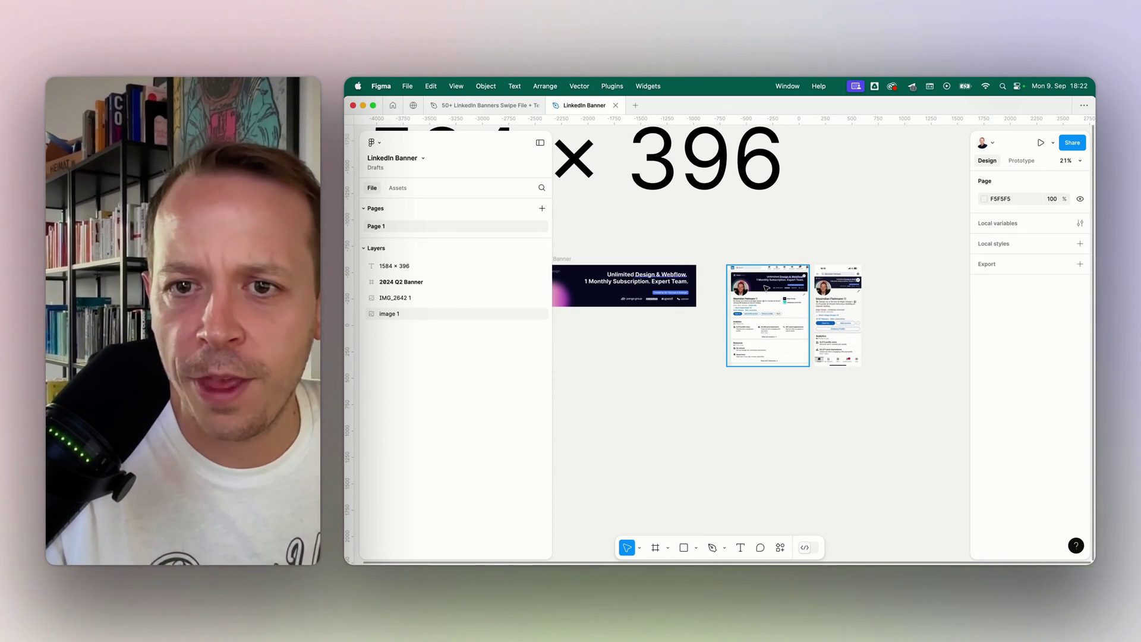
scroll(766, 288, down, 1)
scroll(627, 288, left, 1)
scroll(628, 288, up, 2)
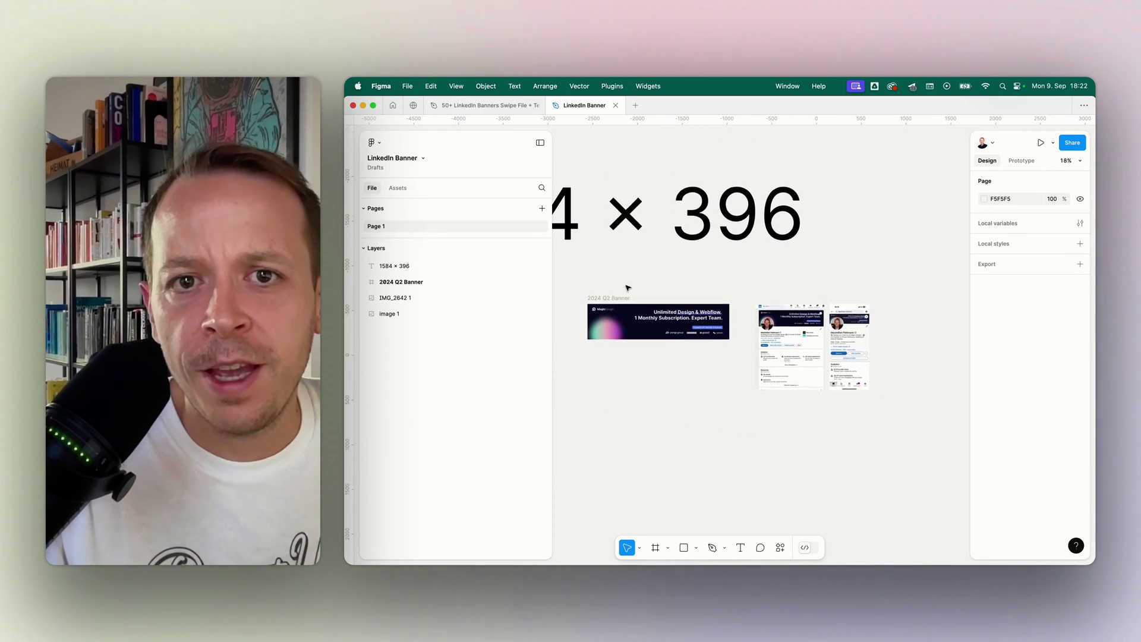
scroll(629, 288, down, 3)
click(731, 251)
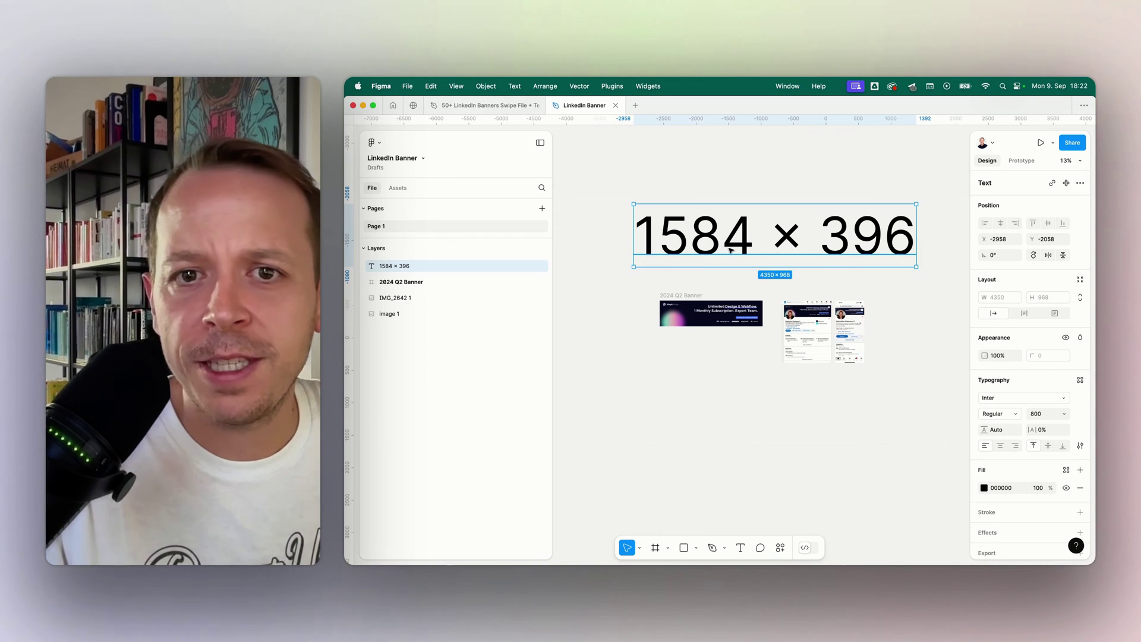
drag(729, 251, 725, 250)
click(660, 184)
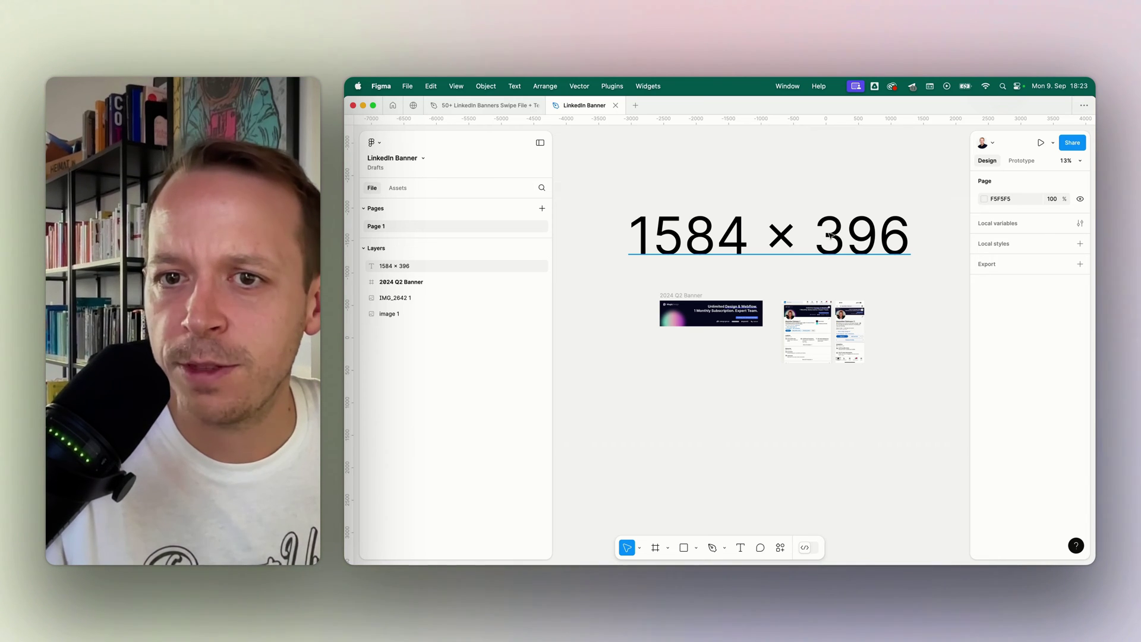
double_click(900, 247)
key(Escape)
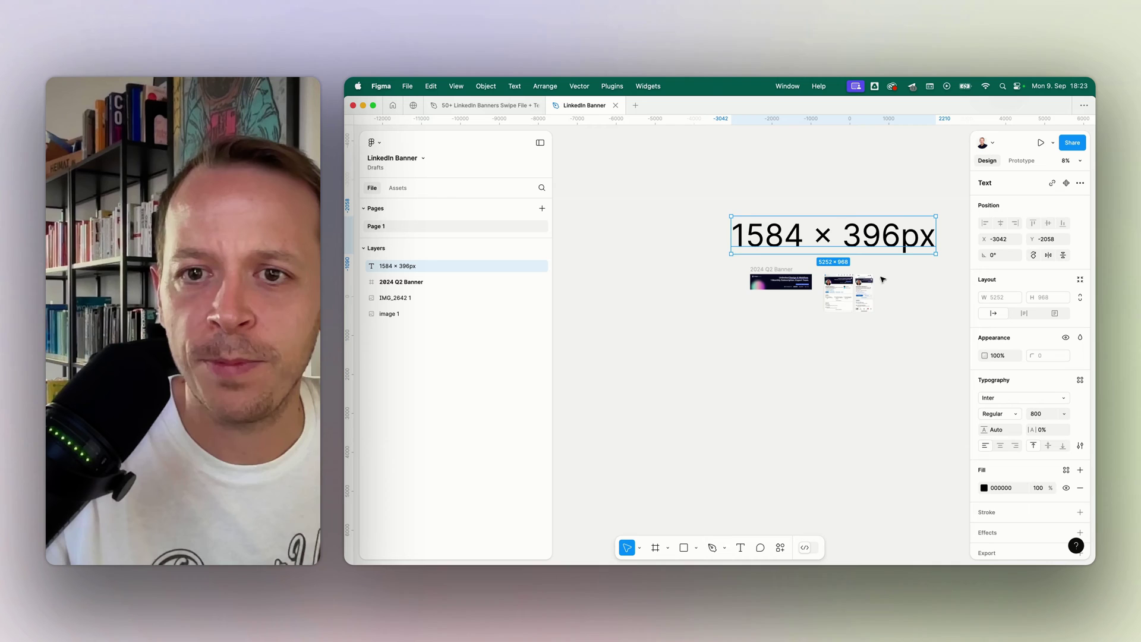
Draw a frame about 1571 × 842 px on the canvas beneath the 2024 Q2 Banner
scroll(897, 288, up, 2)
scroll(896, 289, right, 2)
click(655, 548)
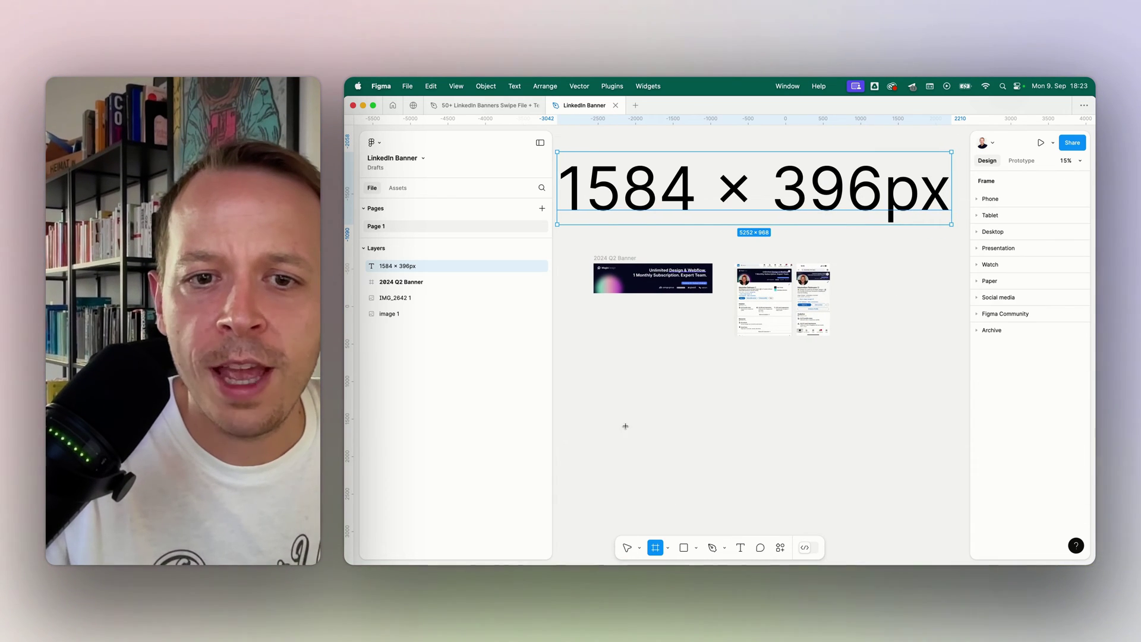
drag(595, 346, 716, 412)
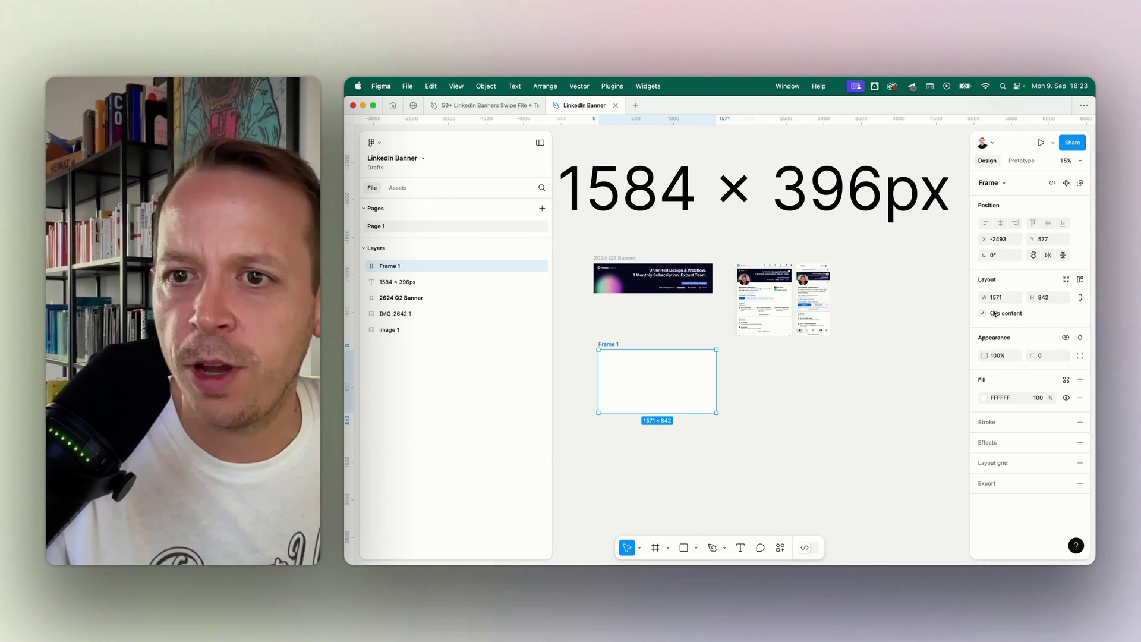
Set the new frame's width to 1584 and its height to 396
click(1002, 298)
text(15)
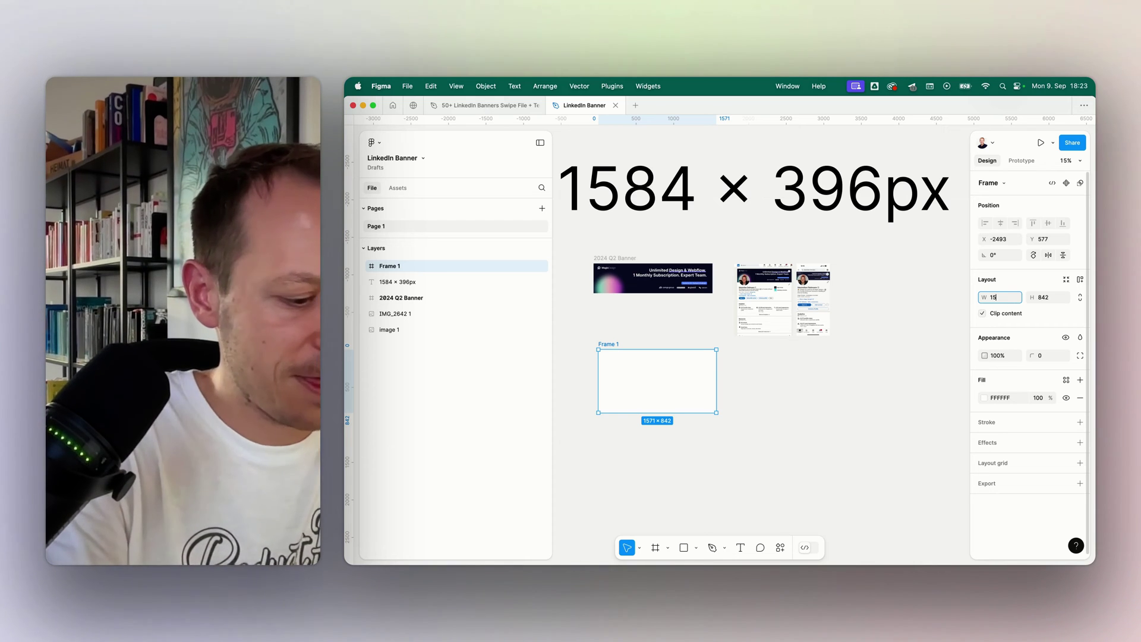
text(84)
click(1050, 299)
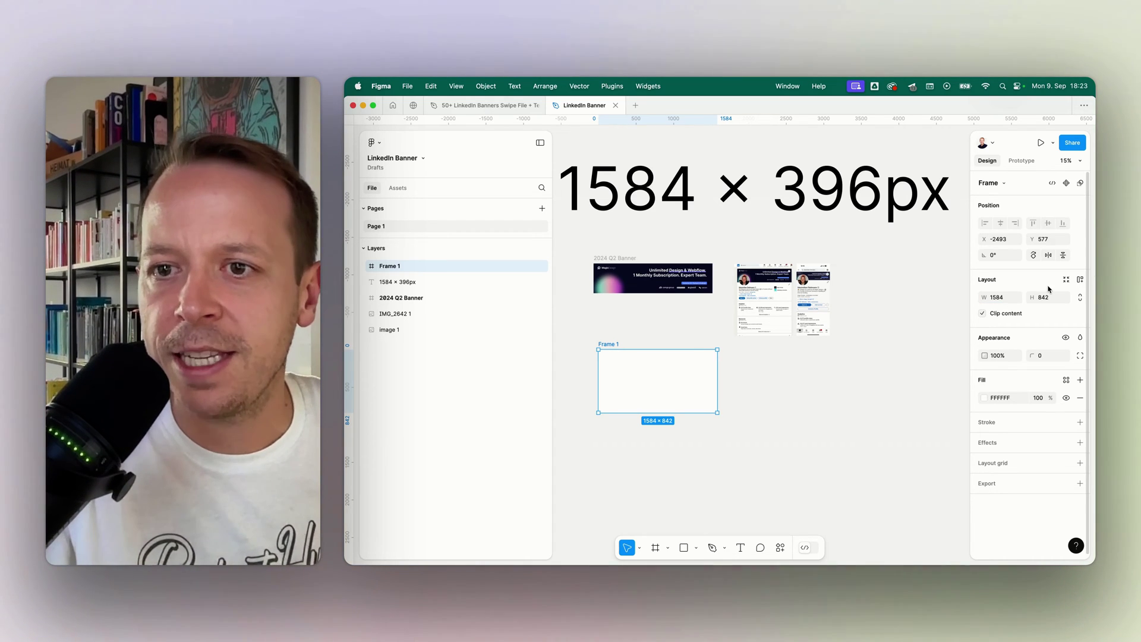
text(396)
key(Return)
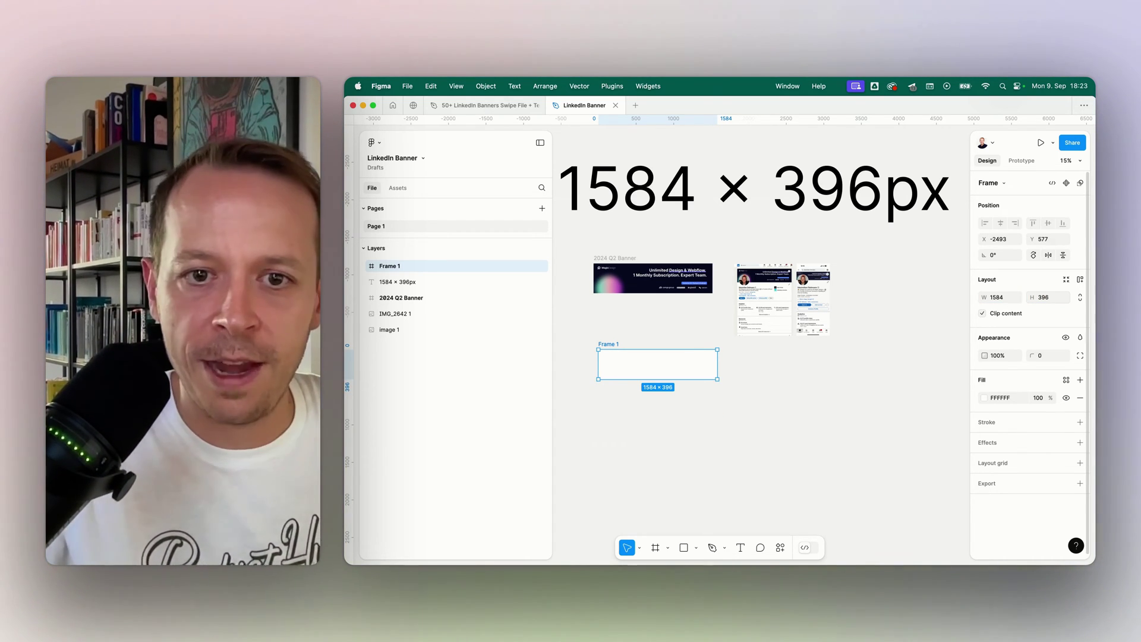
click(740, 398)
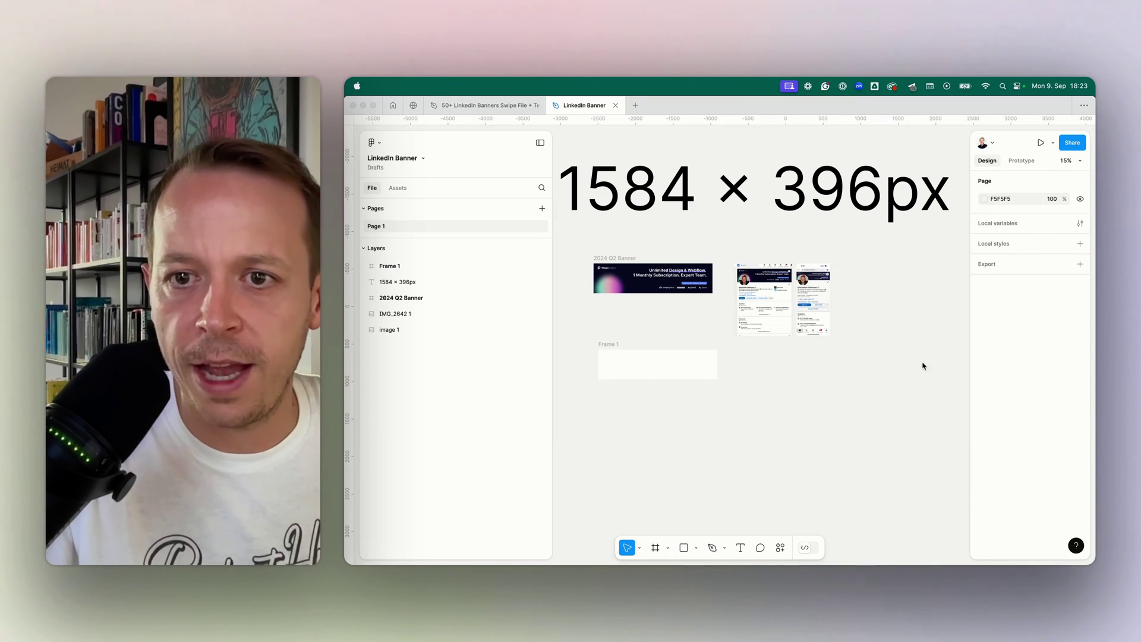
Fill the new banner frame with red F20000
click(628, 353)
click(984, 398)
drag(958, 331, 980, 320)
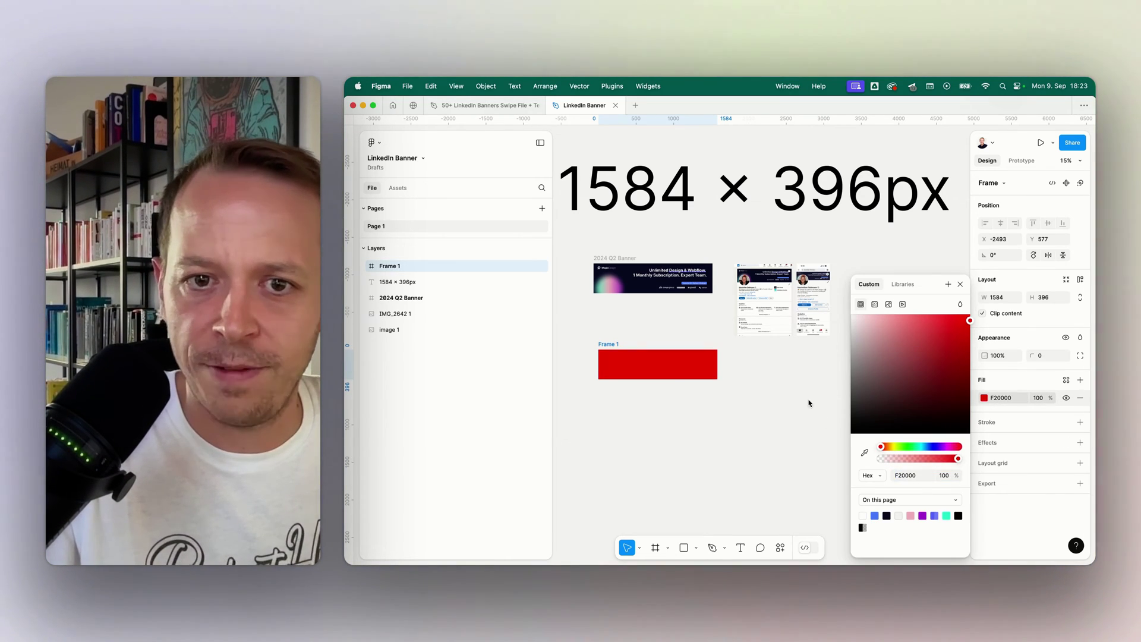
Add a text box about 444 × 66 px in the red frame's upper right area reading "maxfleit.com"
click(740, 547)
drag(676, 354, 709, 360)
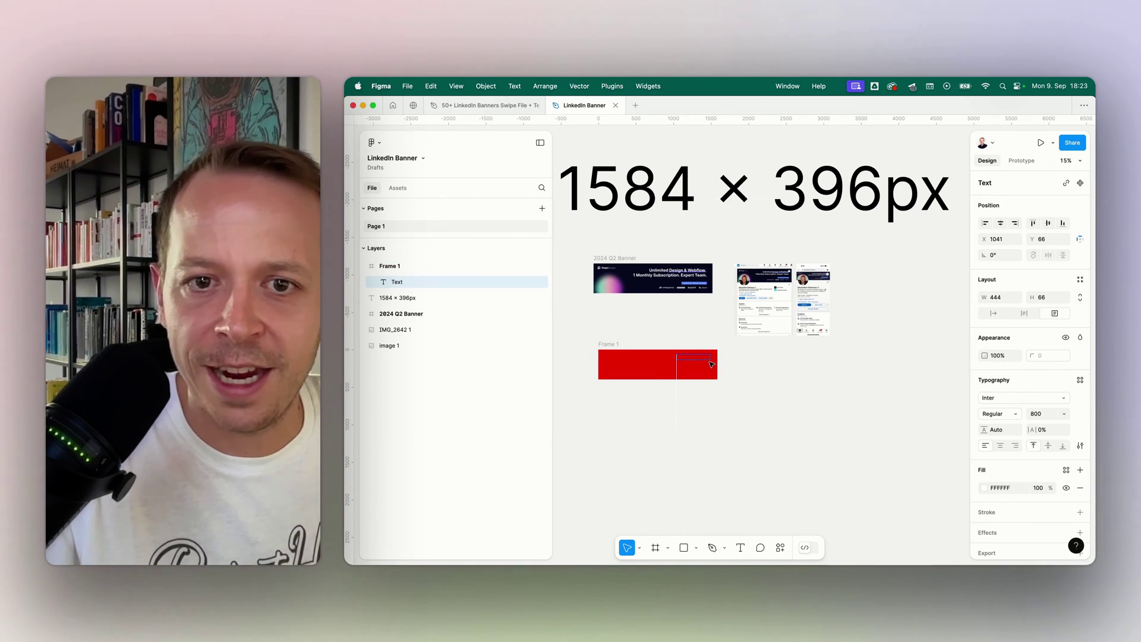
text(maxf)
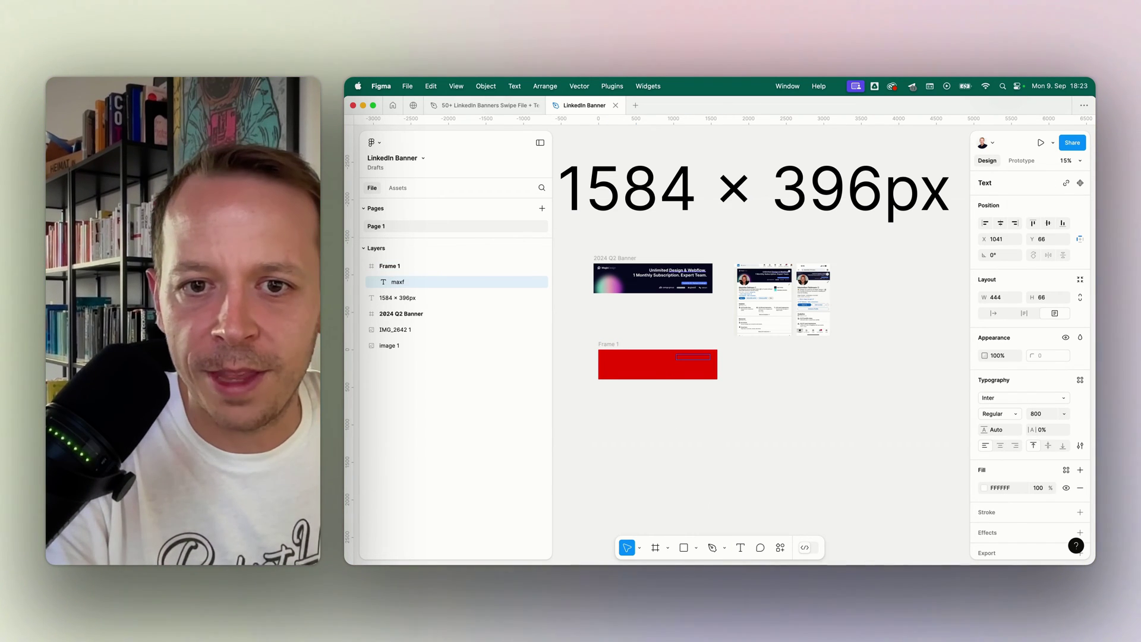
text(leit.com)
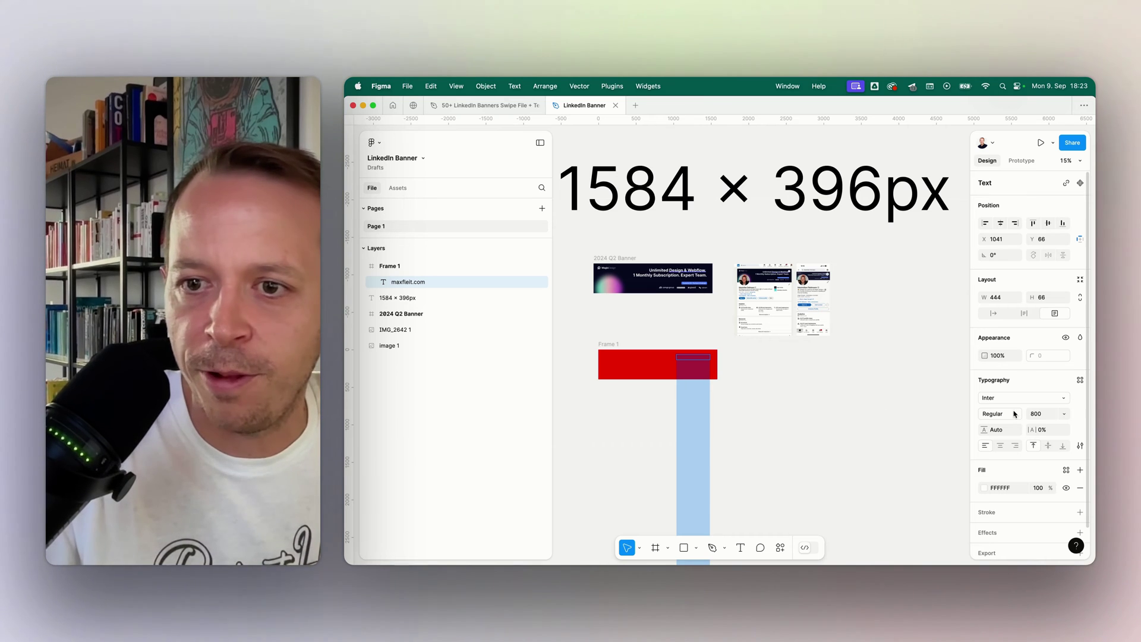
Set the website text's font size to 200 and widen its box leftward to about 1246 px
click(1039, 414)
text(200)
key(Return)
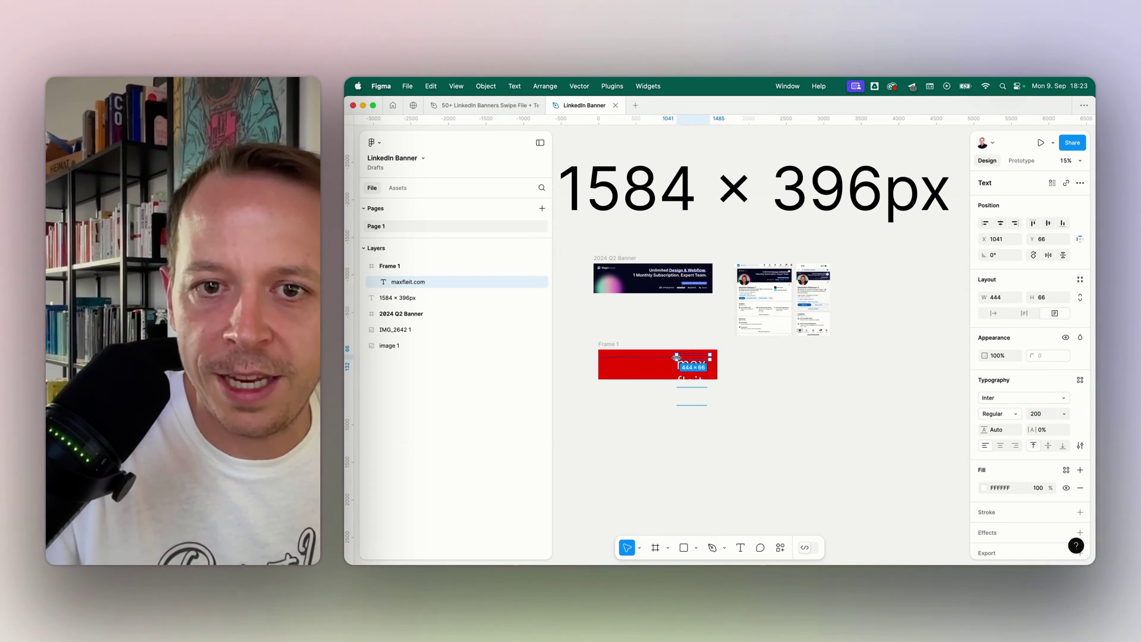
drag(676, 356, 616, 358)
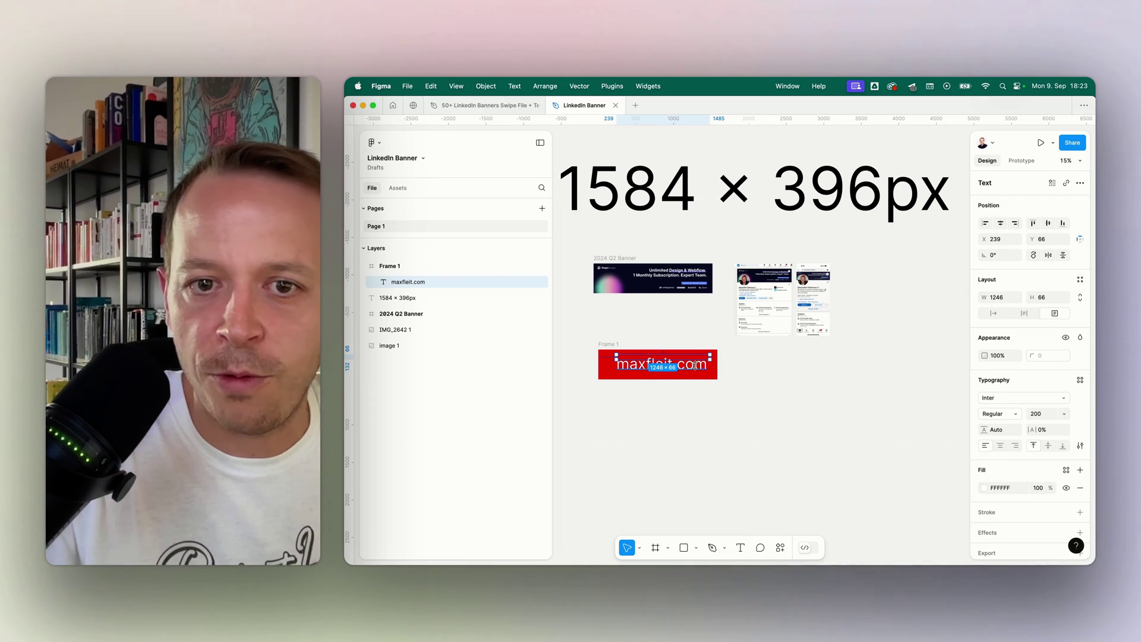
Set the website text's font size to 100 and align it to the right of its box
click(1037, 414)
text(100)
key(Return)
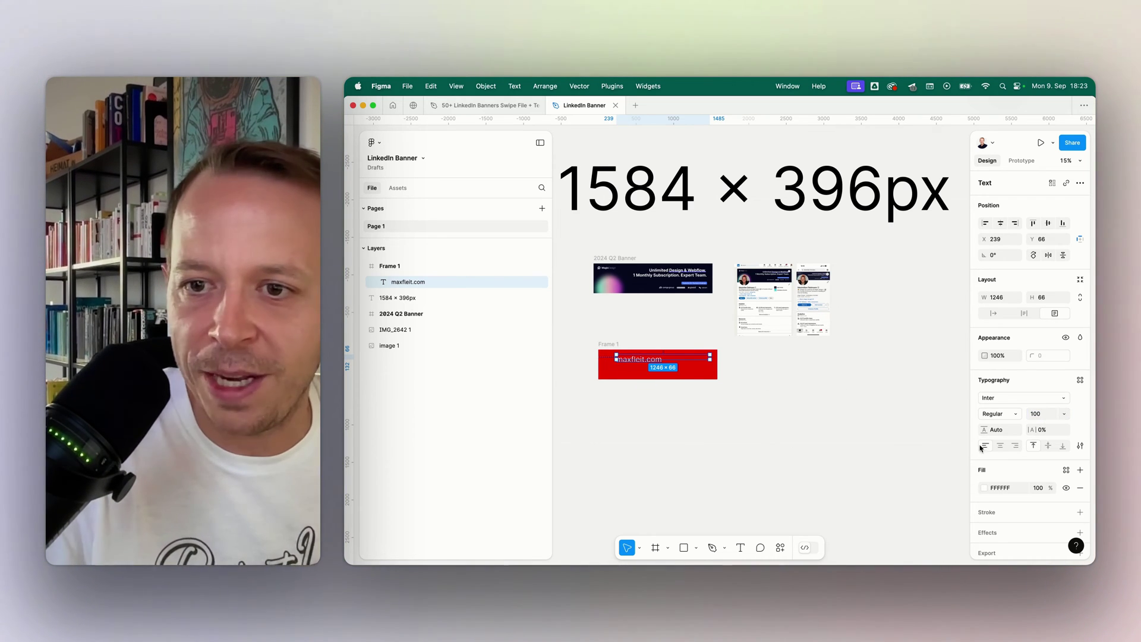
click(1015, 445)
click(711, 413)
click(693, 361)
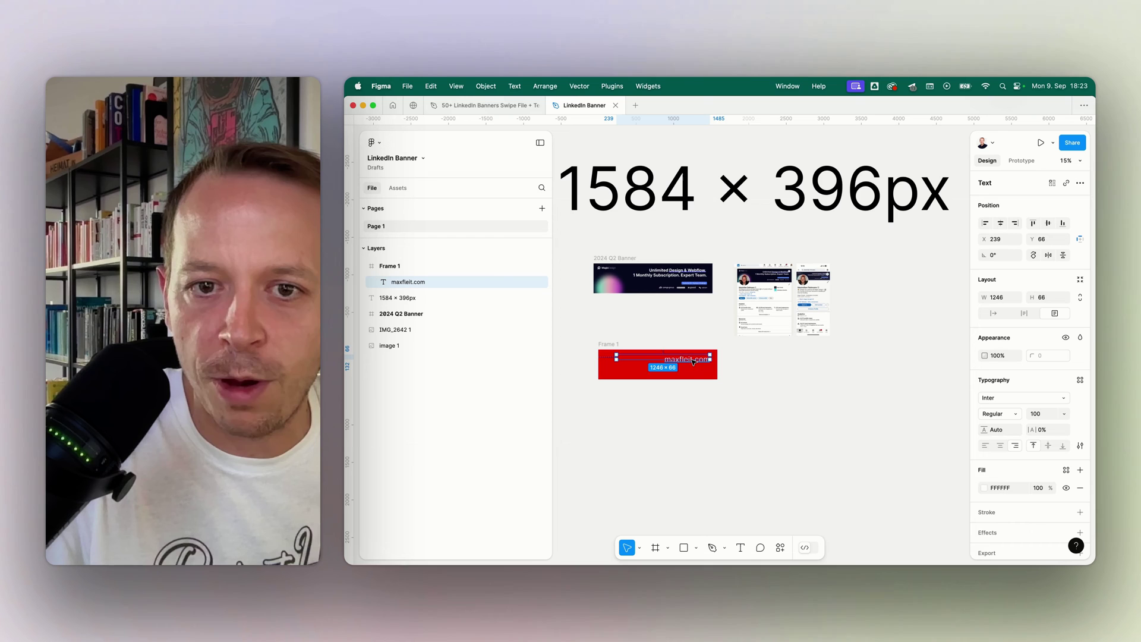
click(691, 335)
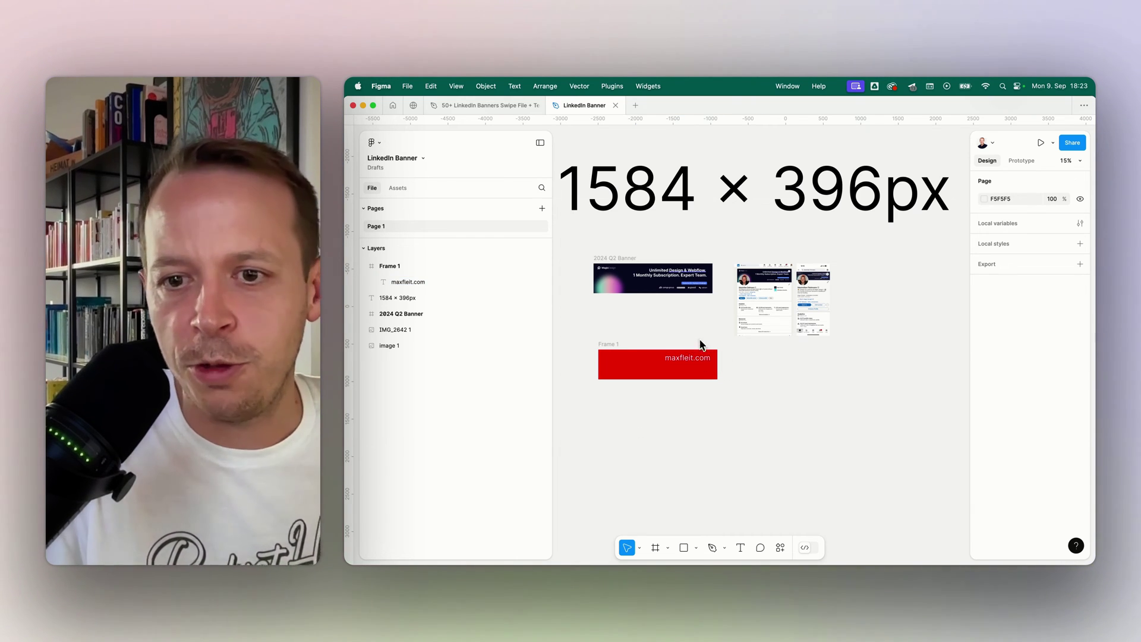
scroll(690, 355, up, 1)
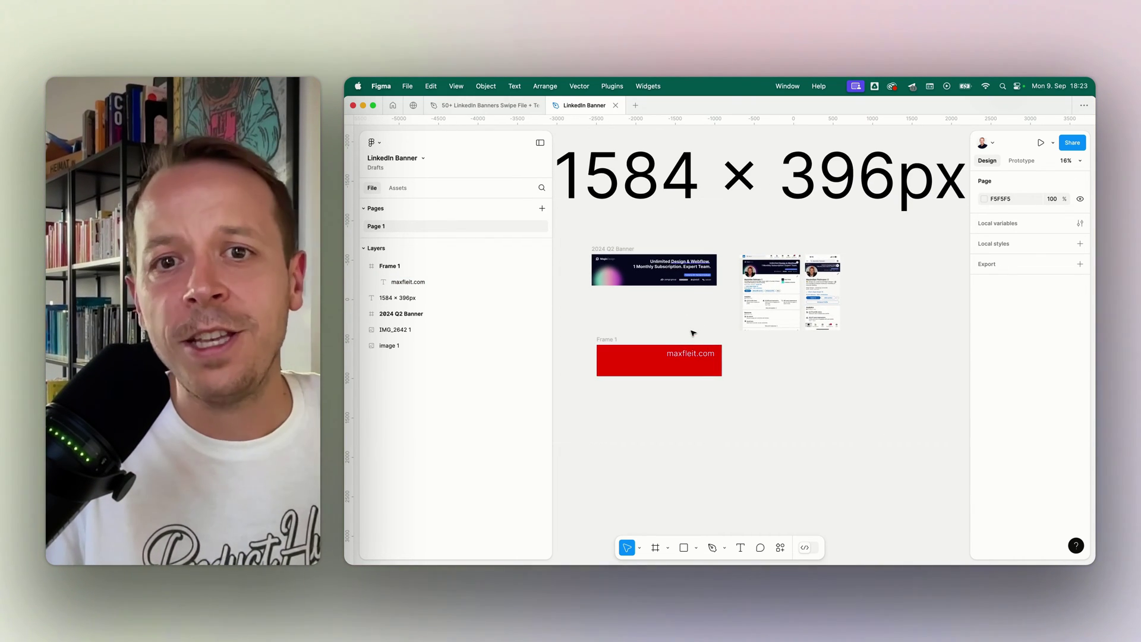
scroll(693, 333, down, 2)
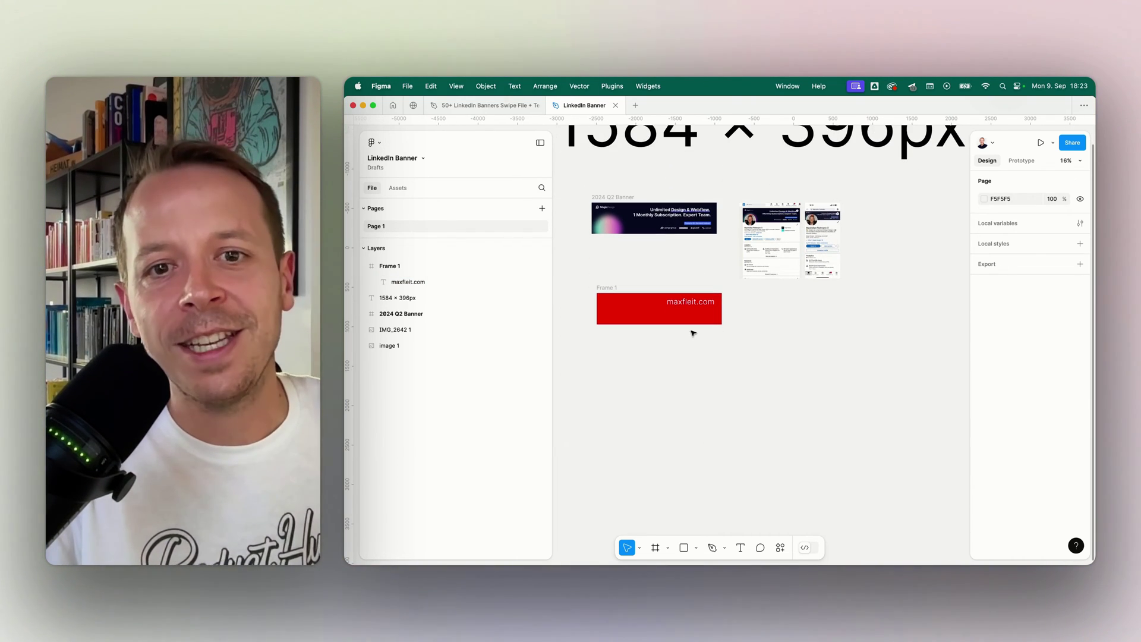
Switch to the 50+ LinkedIn Banners Swipe File and look over the banner examples on its 50+ Banners Swipe File page
click(484, 105)
click(395, 201)
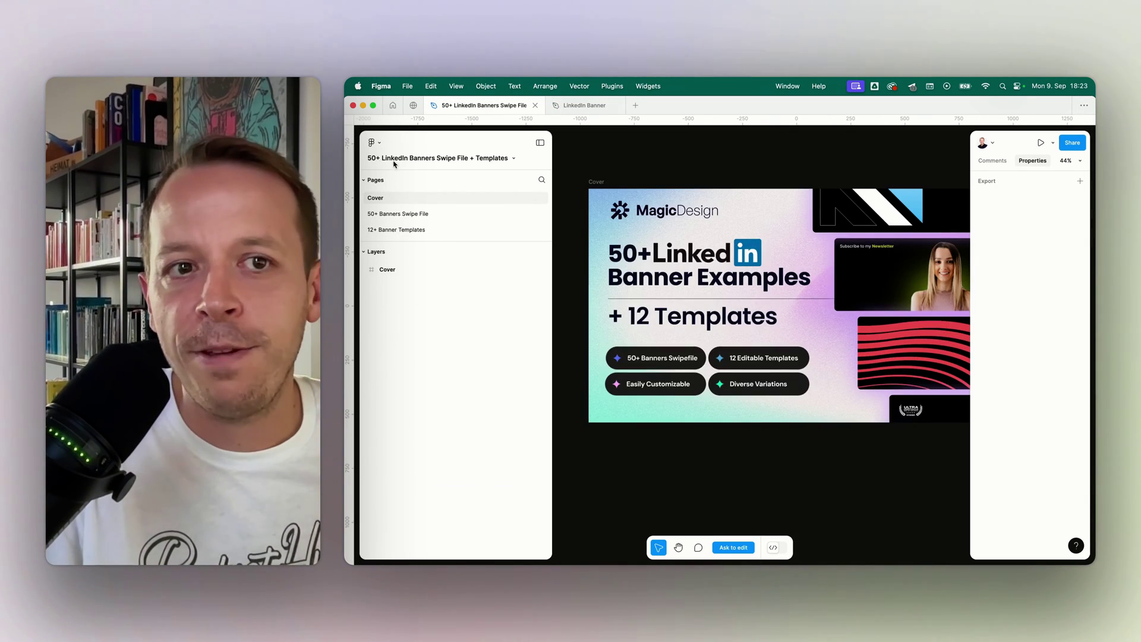
scroll(693, 218, right, 2)
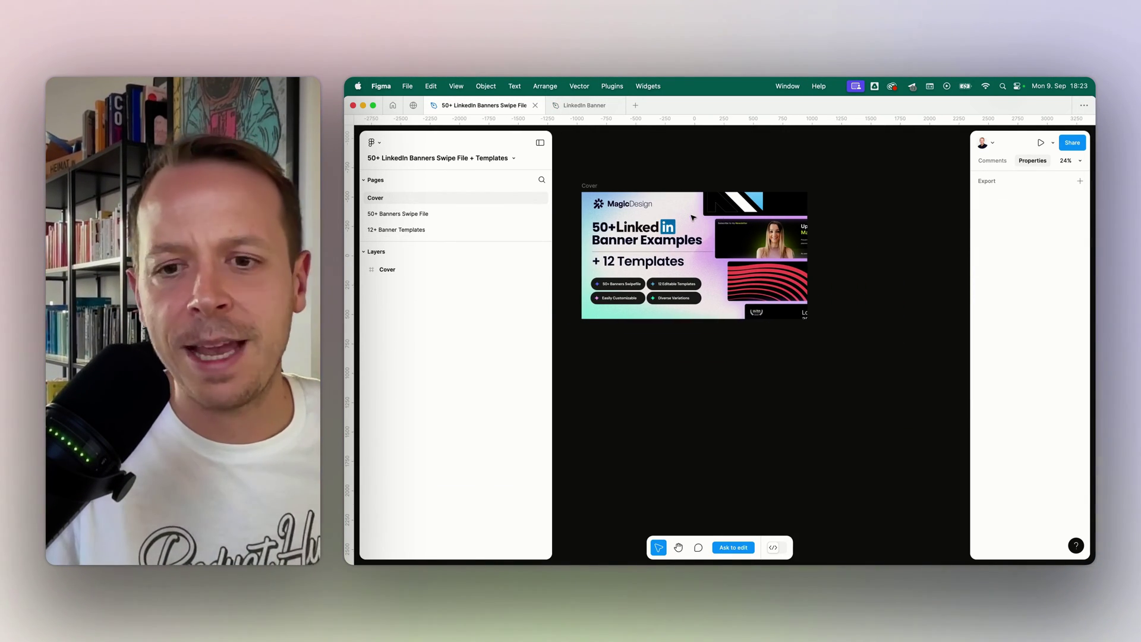
click(444, 215)
scroll(762, 299, down, 5)
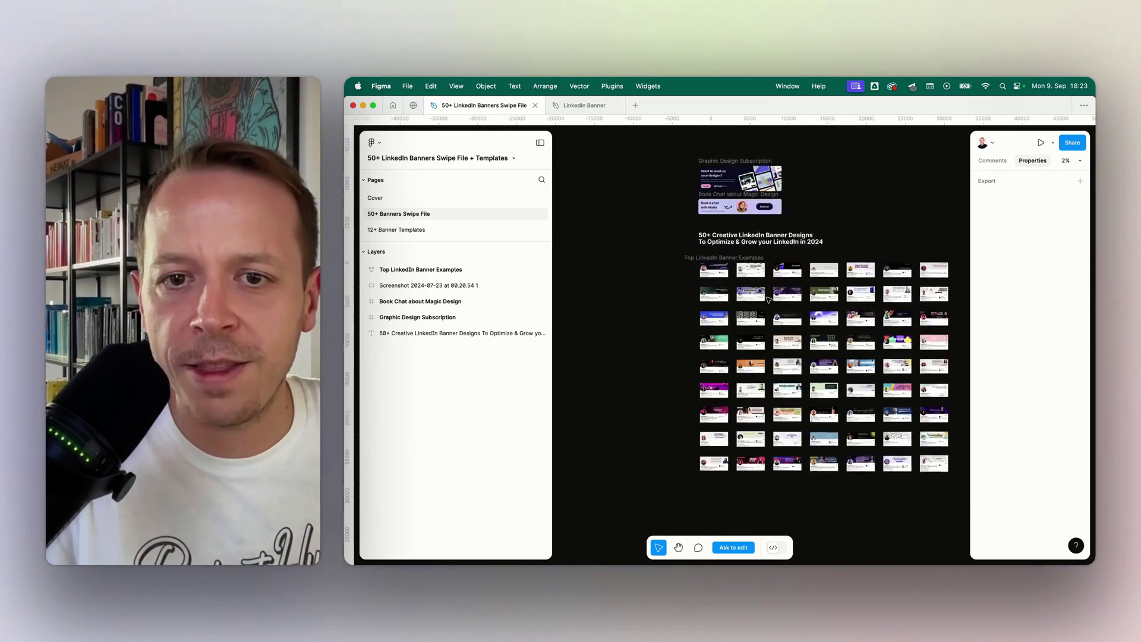
ctrl+scroll(694, 270, up, 5)
scroll(694, 270, right, 8)
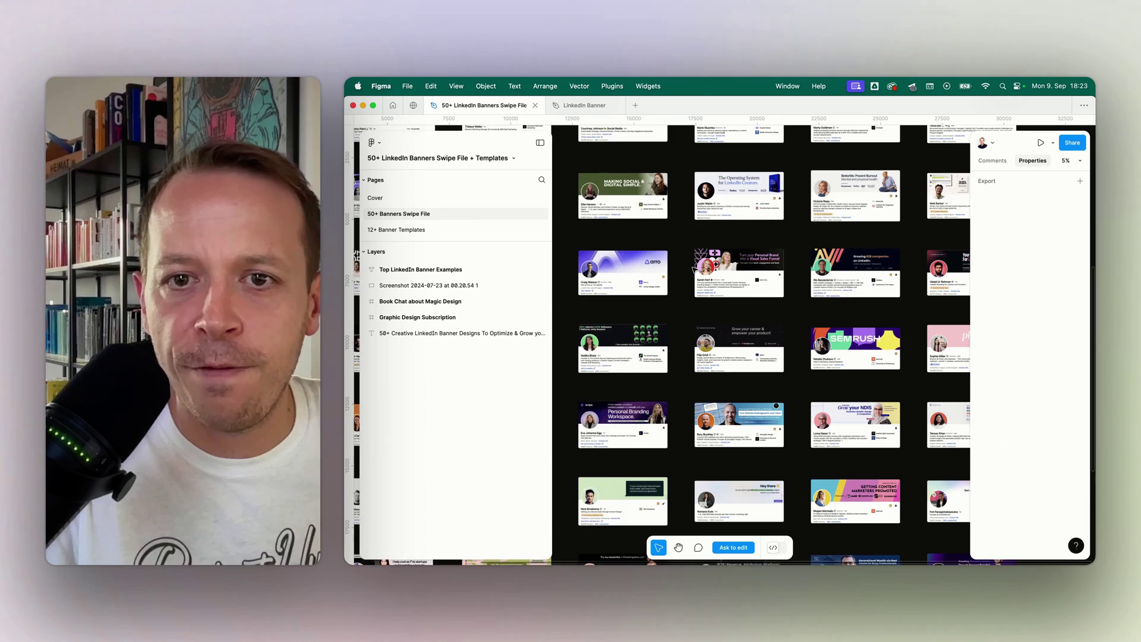
ctrl+scroll(694, 270, down, 2)
ctrl+scroll(694, 270, down, 2)
scroll(695, 270, left, 8)
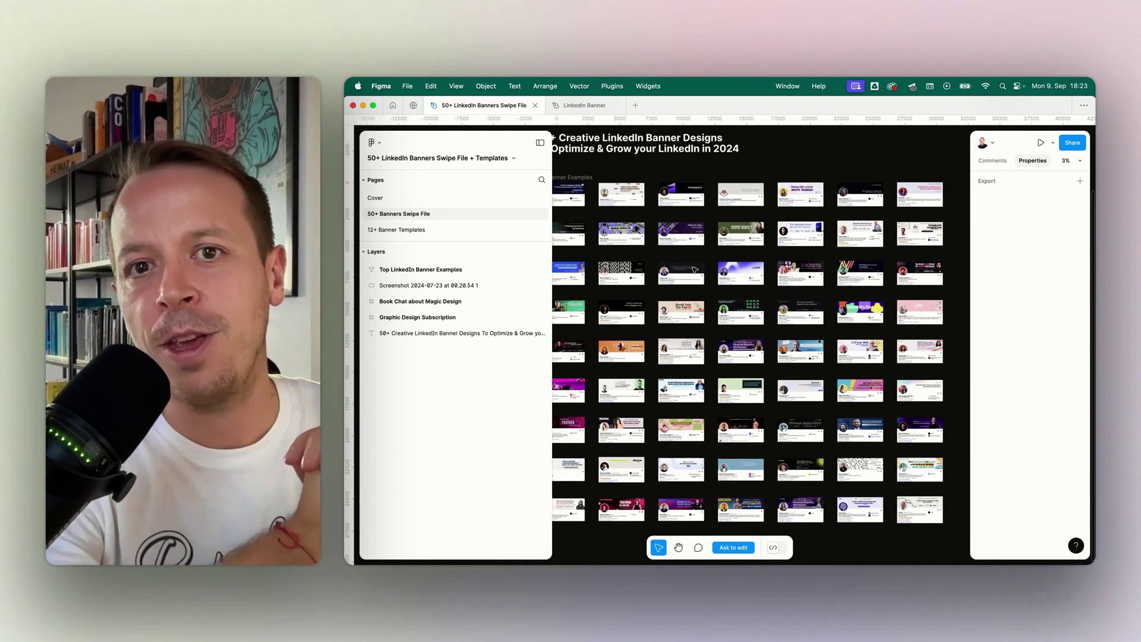
Examine individual profile banner examples in the swipe file up close for layout and text placement ideas
ctrl+scroll(694, 279, up, 10)
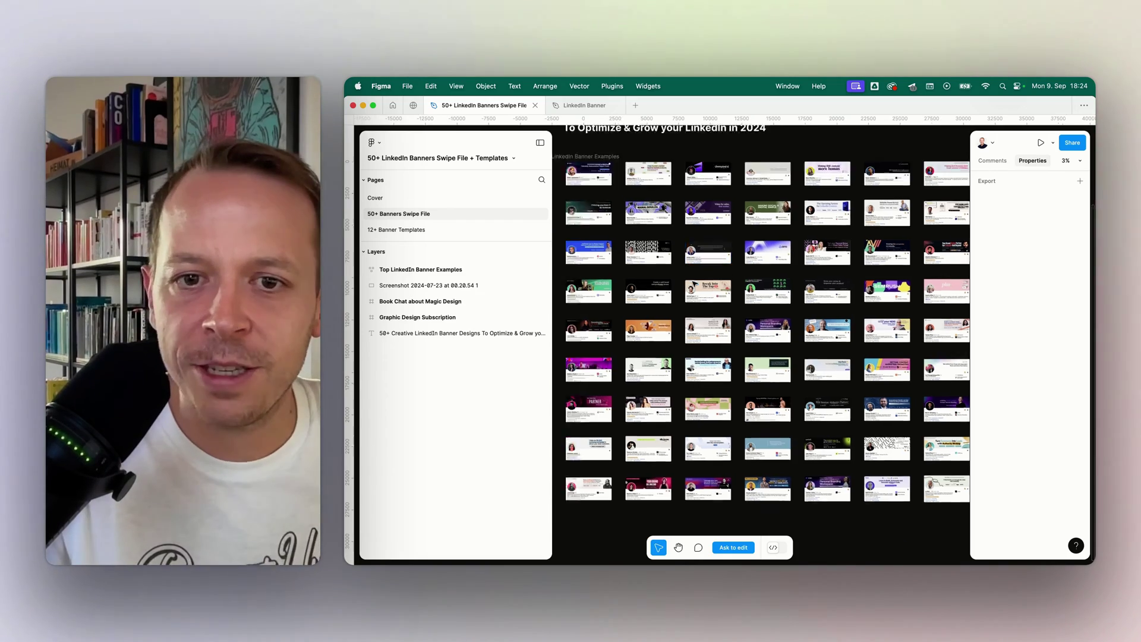
ctrl+scroll(712, 337, down, 2)
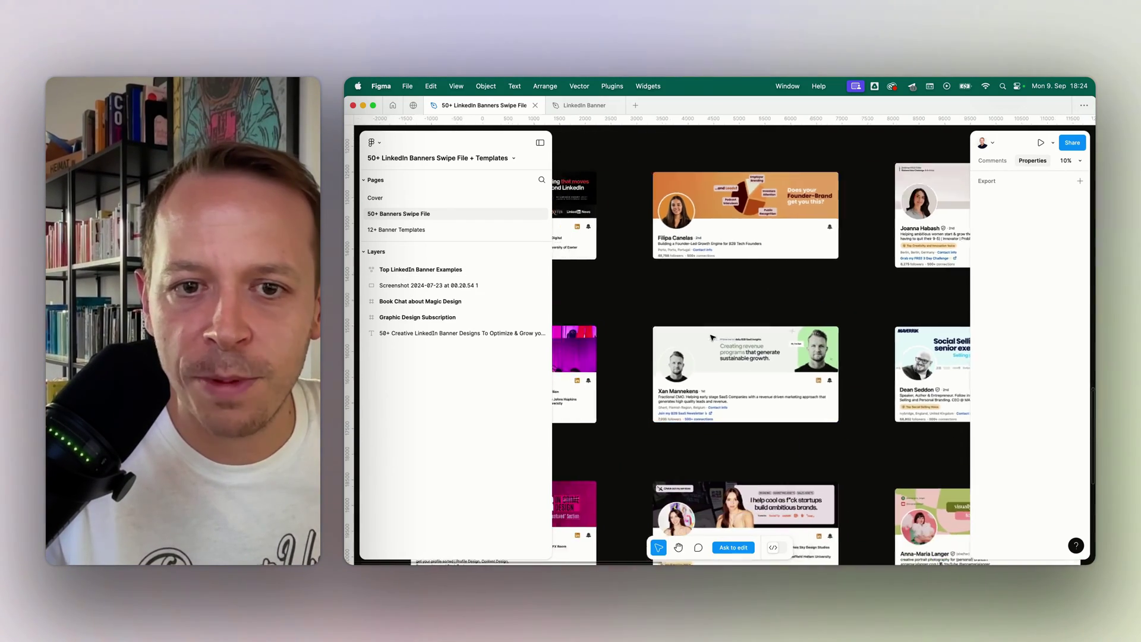
scroll(712, 337, left, 8)
scroll(712, 337, up, 6)
scroll(712, 338, up, 5)
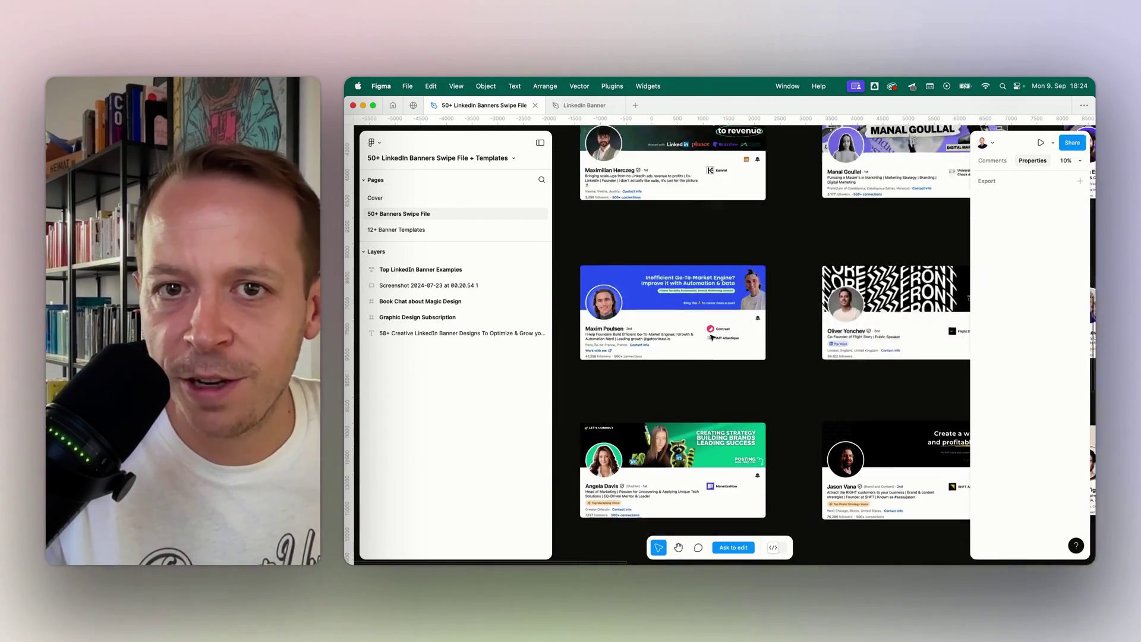
ctrl+scroll(712, 337, down, 4)
ctrl+scroll(711, 338, down, 3)
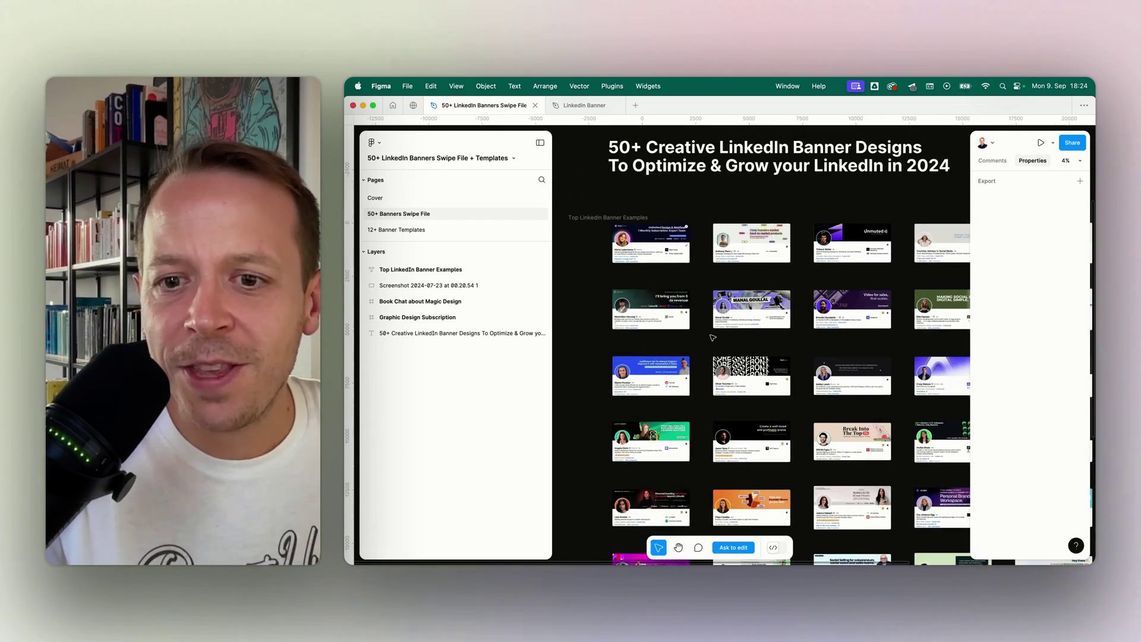
scroll(712, 338, down, 2)
ctrl+scroll(711, 337, down, 1)
scroll(711, 337, right, 4)
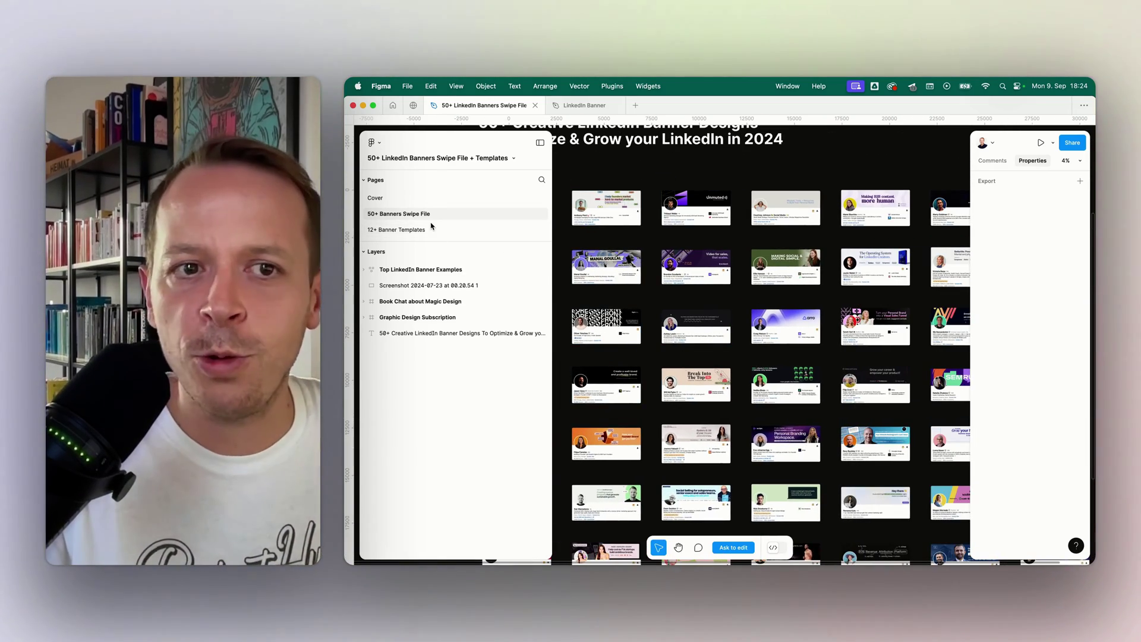
Open the 12+ Banner Templates page and review the available template designs
click(404, 230)
scroll(727, 270, down, 3)
scroll(727, 270, right, 3)
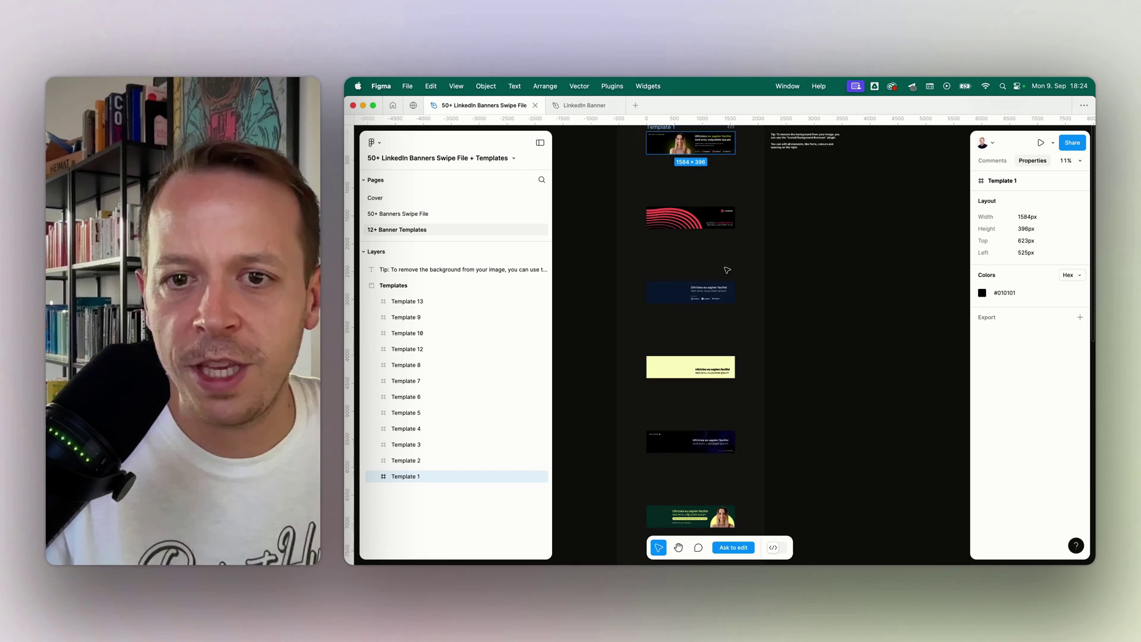
ctrl+scroll(616, 273, down, 1)
scroll(616, 273, up, 5)
scroll(618, 292, down, 8)
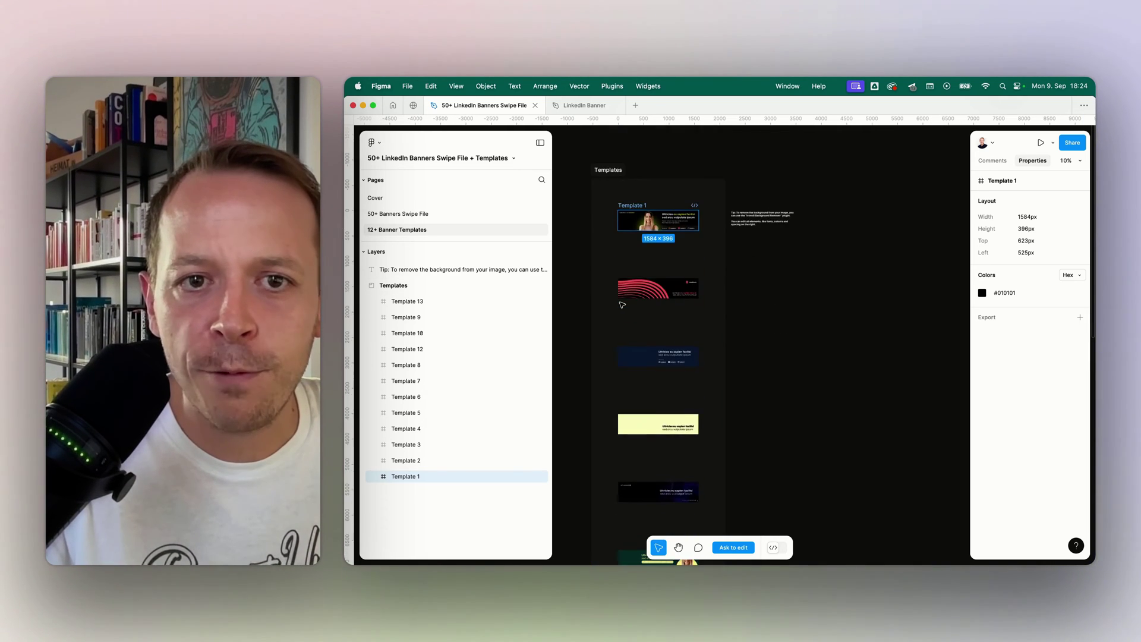
ctrl+scroll(609, 335, up, 3)
scroll(709, 335, down, 3)
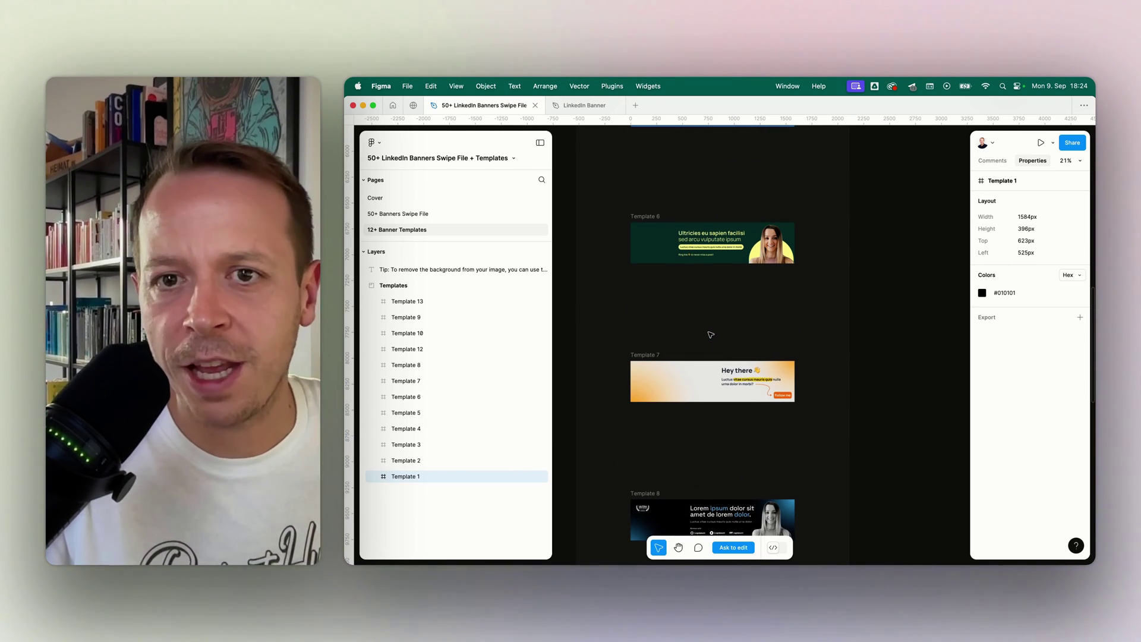
Copy Template 7 into the LinkedIn Banner file and place it to the right of the red frame
click(649, 226)
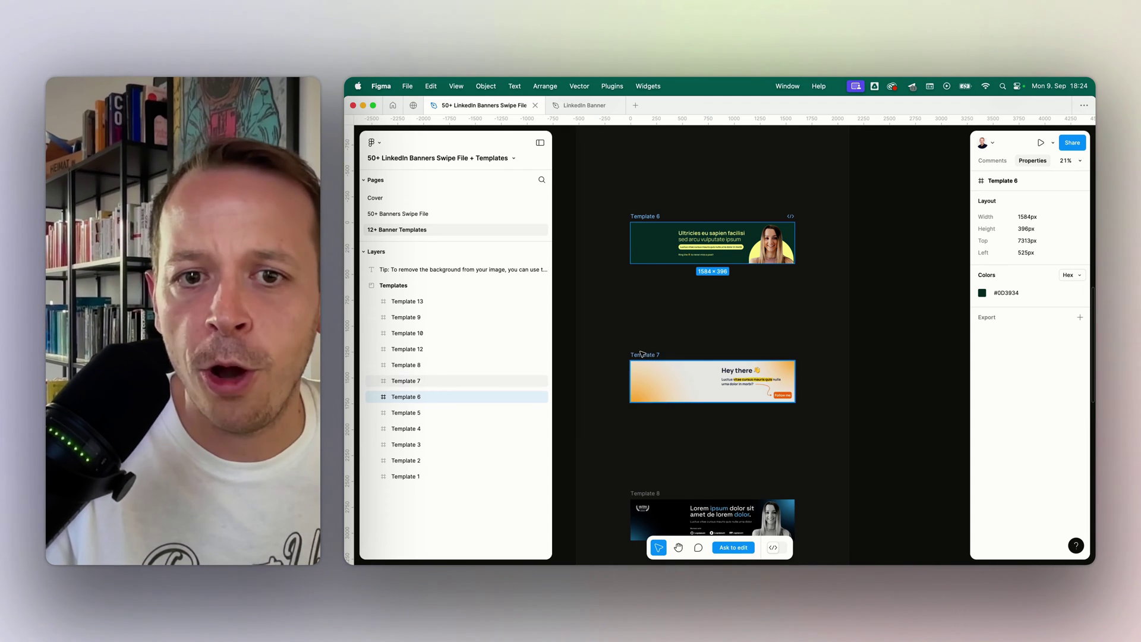
click(715, 369)
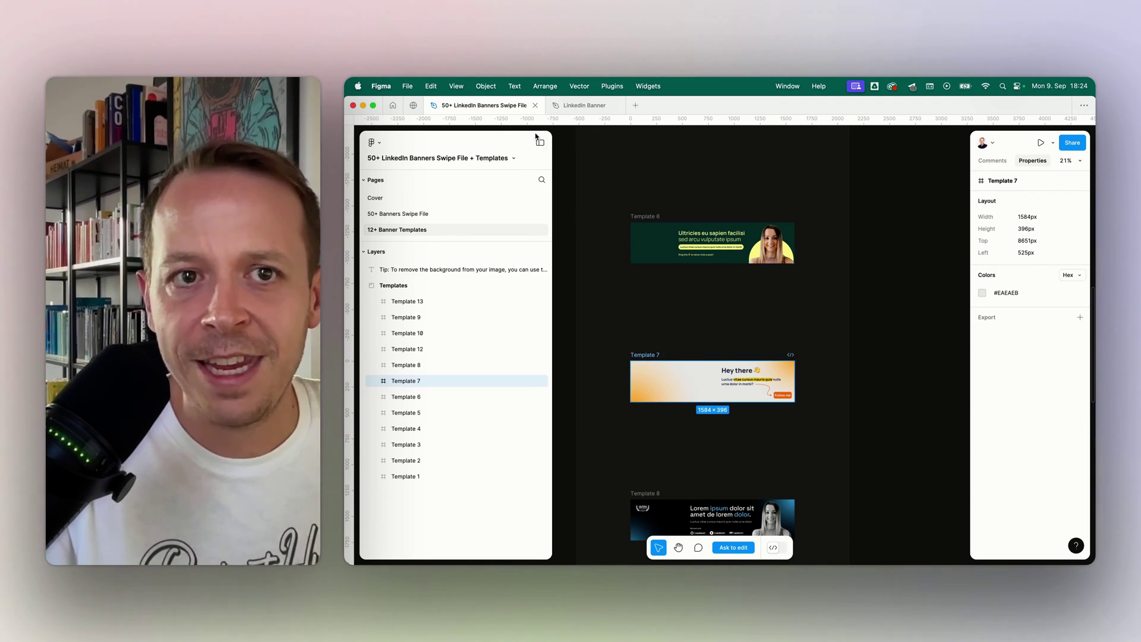
click(582, 105)
key(super+v)
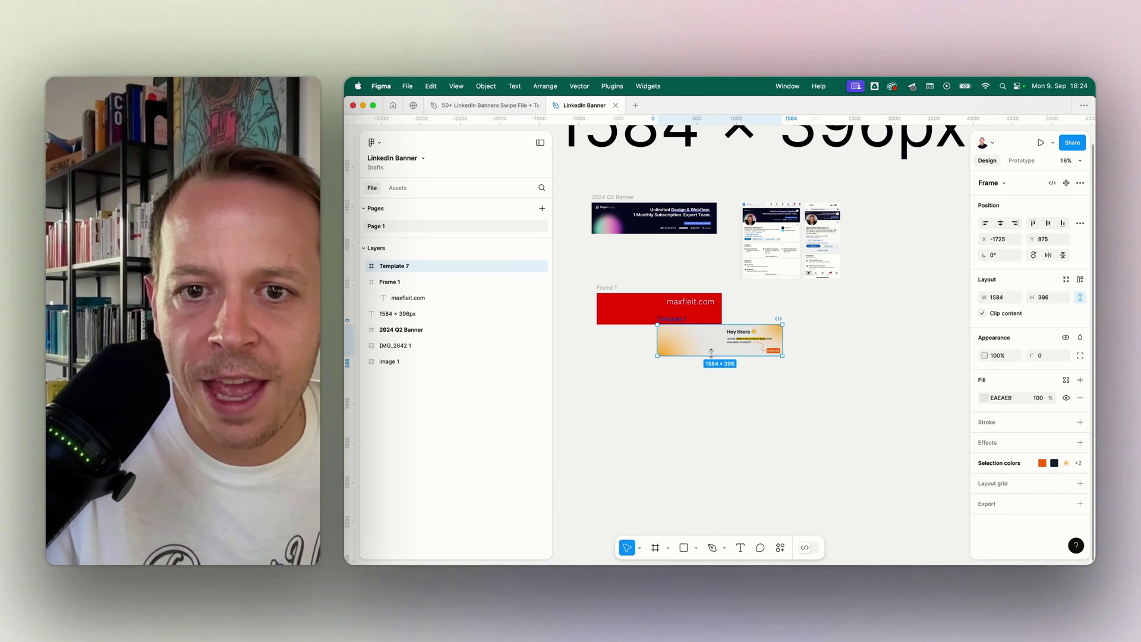
drag(695, 341, 790, 340)
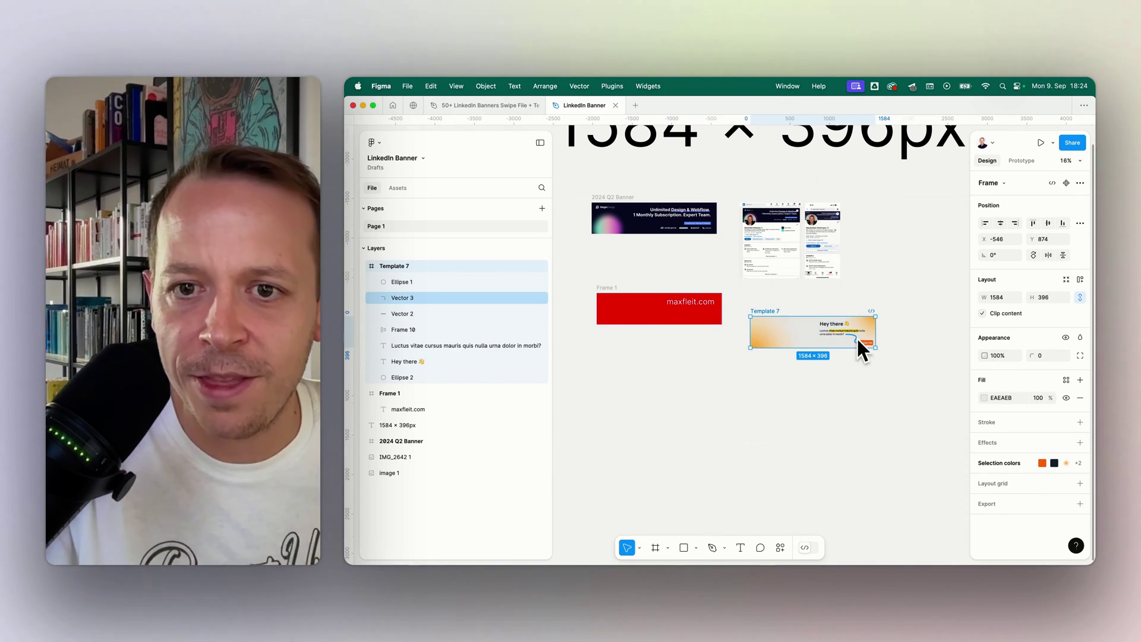
Replace the template's placeholder sentence with the owner's first-name introduction as founder of Magic Design, ending "and this is my channel!"
scroll(861, 345, up, 6)
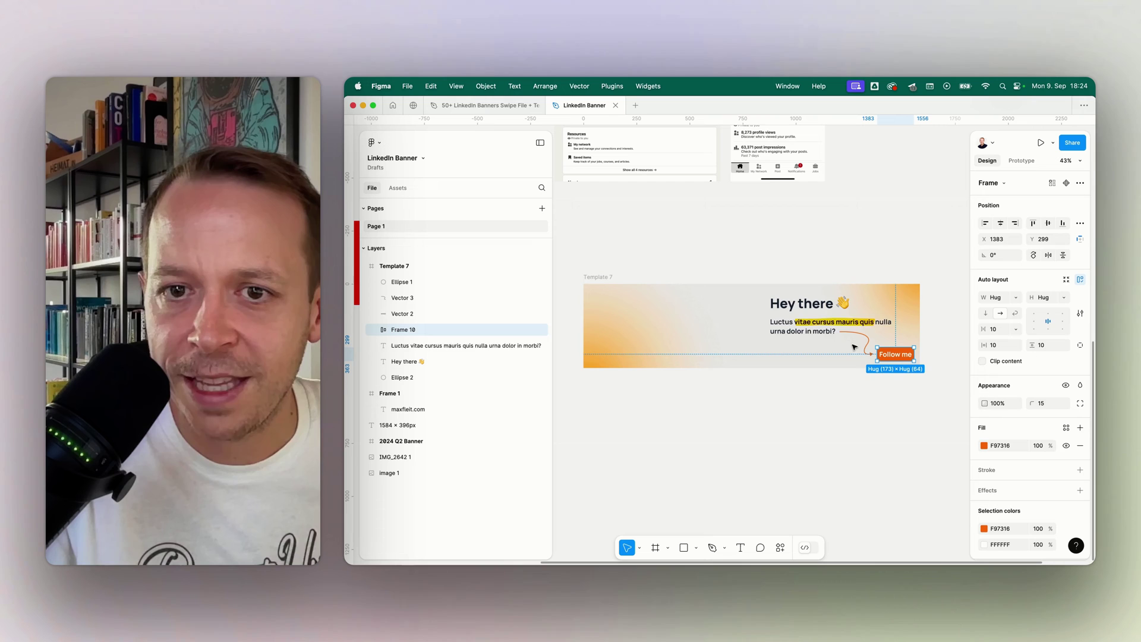
click(784, 323)
scroll(778, 336, up, 3)
scroll(784, 345, down, 3)
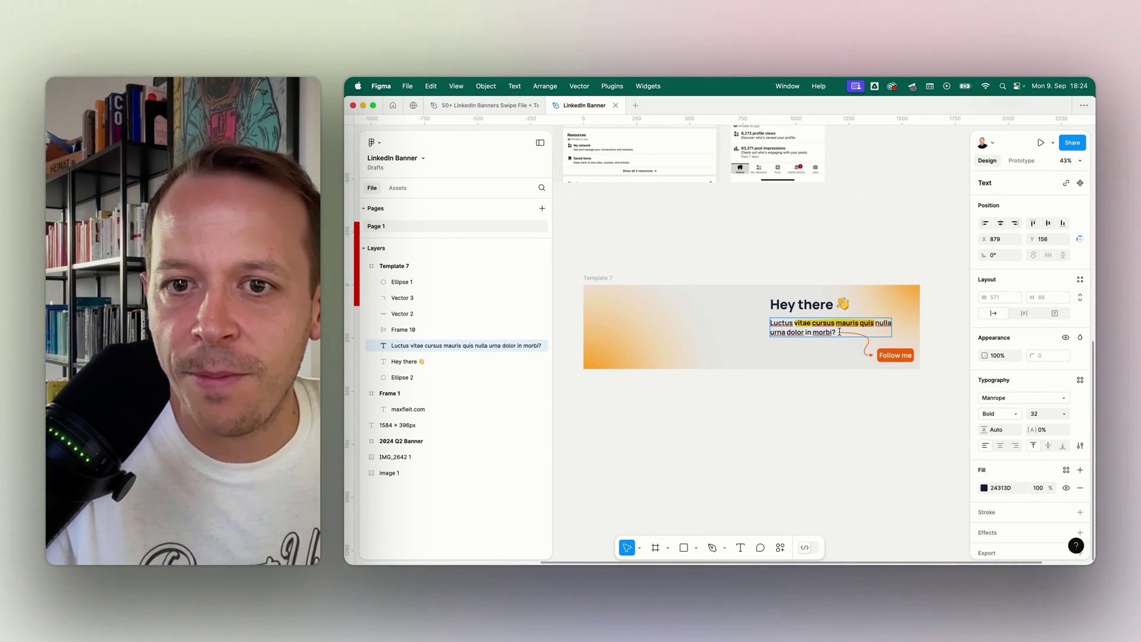
text(I am Max - founder of Magic Design and this is my channel!)
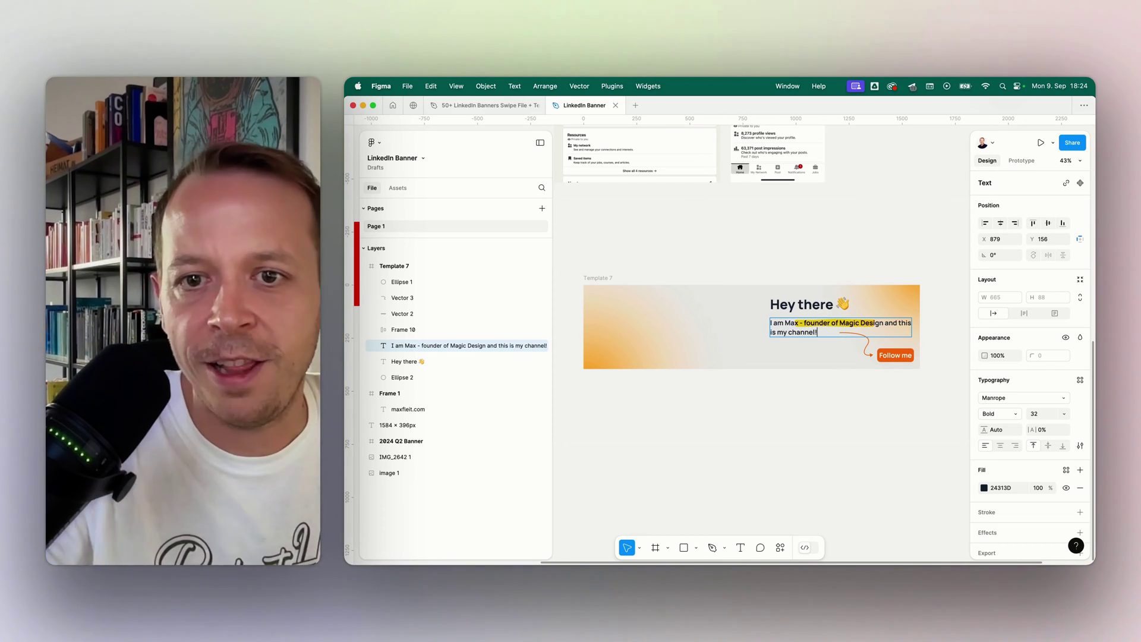
key(Escape)
click(838, 281)
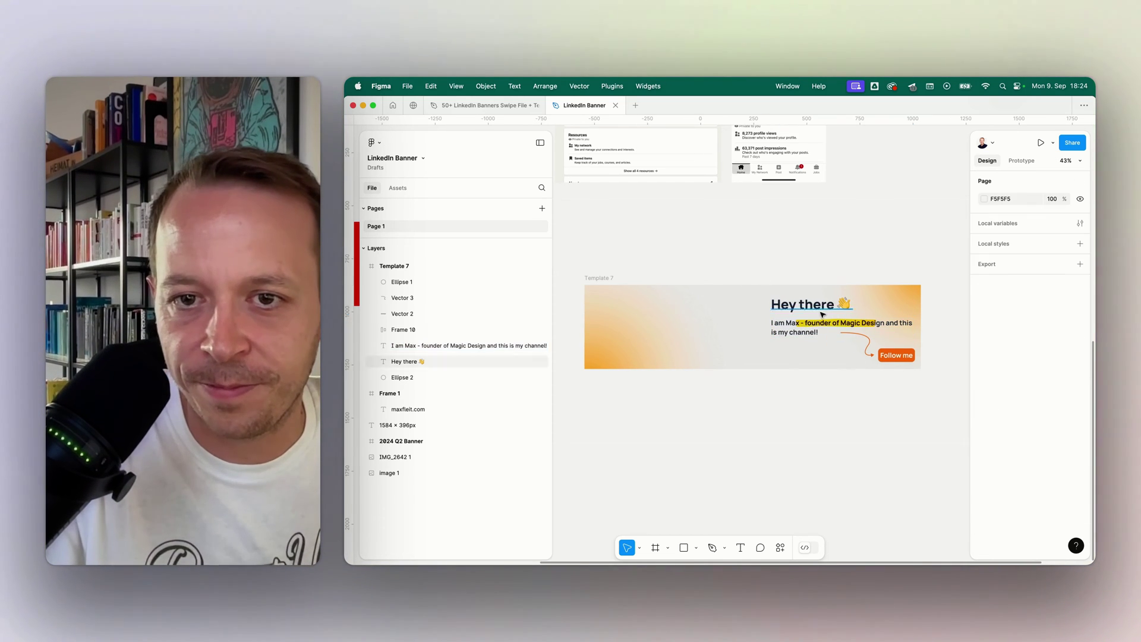
Change the ending of the introduction sentence to "this is my account."
double_click(802, 335)
click(789, 332)
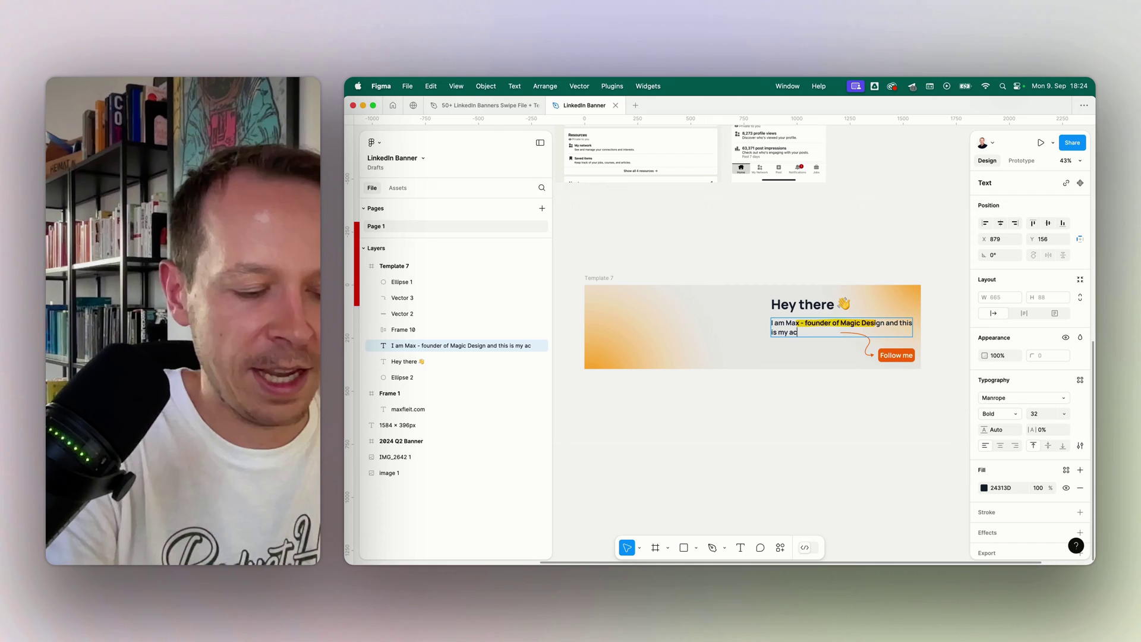
key(Escape)
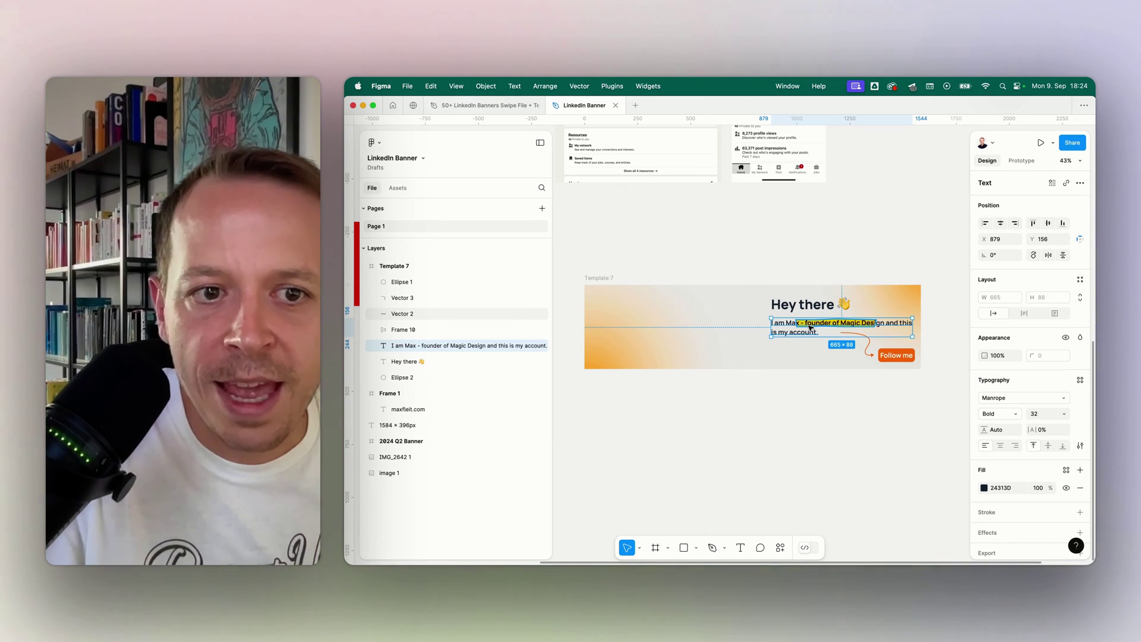
Move the highlight onto the words "Magic Design" and narrow it to about 213 px wide
click(810, 327)
drag(835, 328, 864, 325)
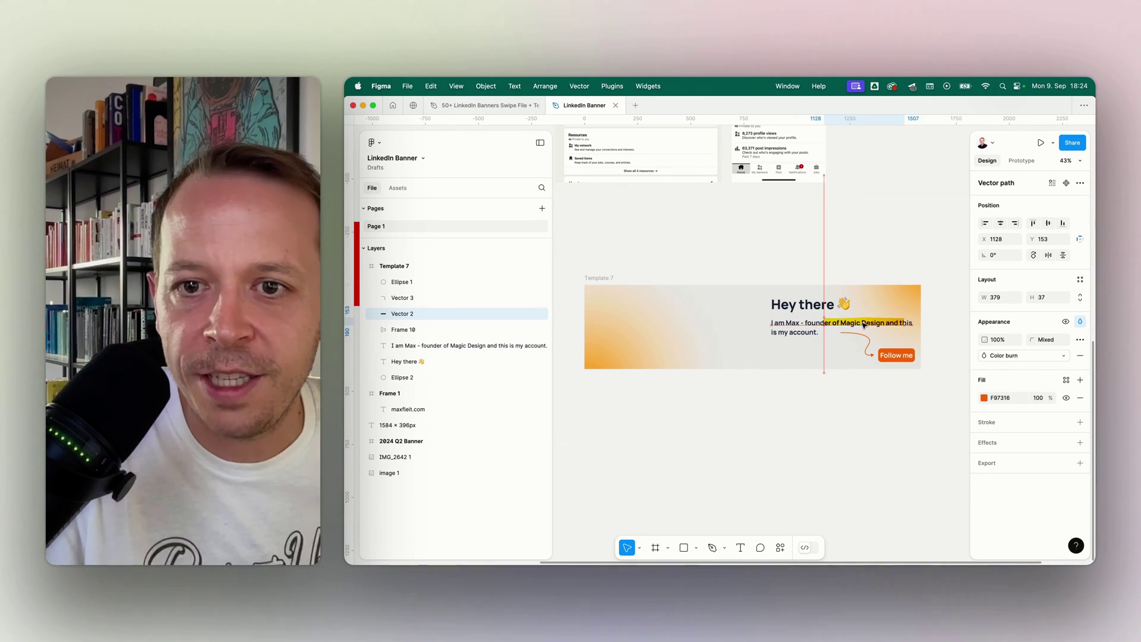
scroll(877, 326, up, 5)
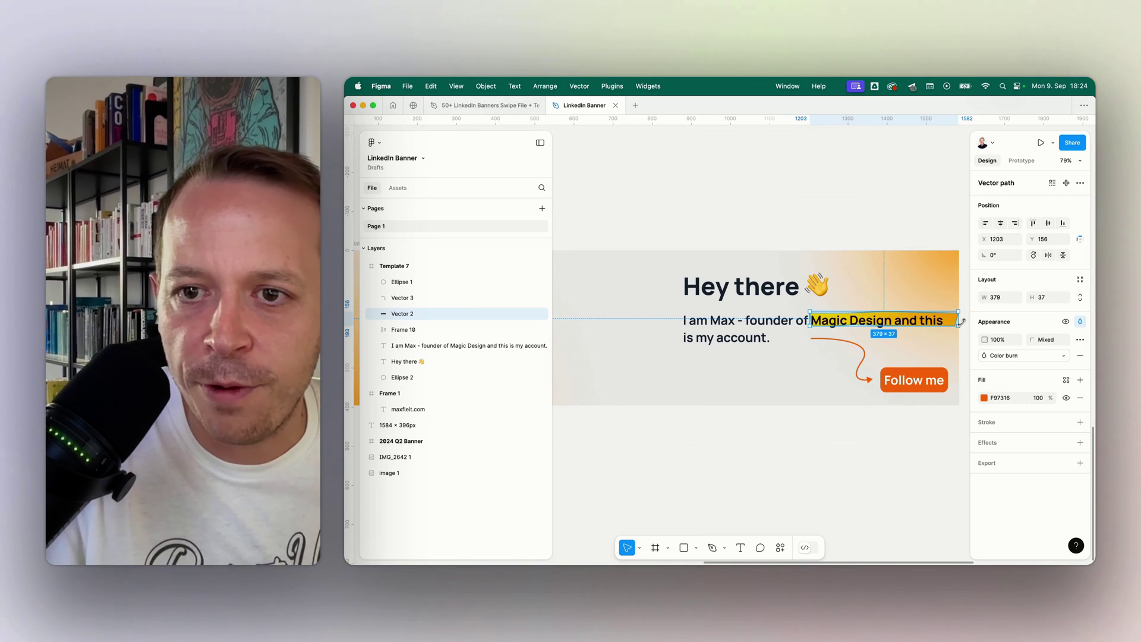
drag(959, 321, 867, 319)
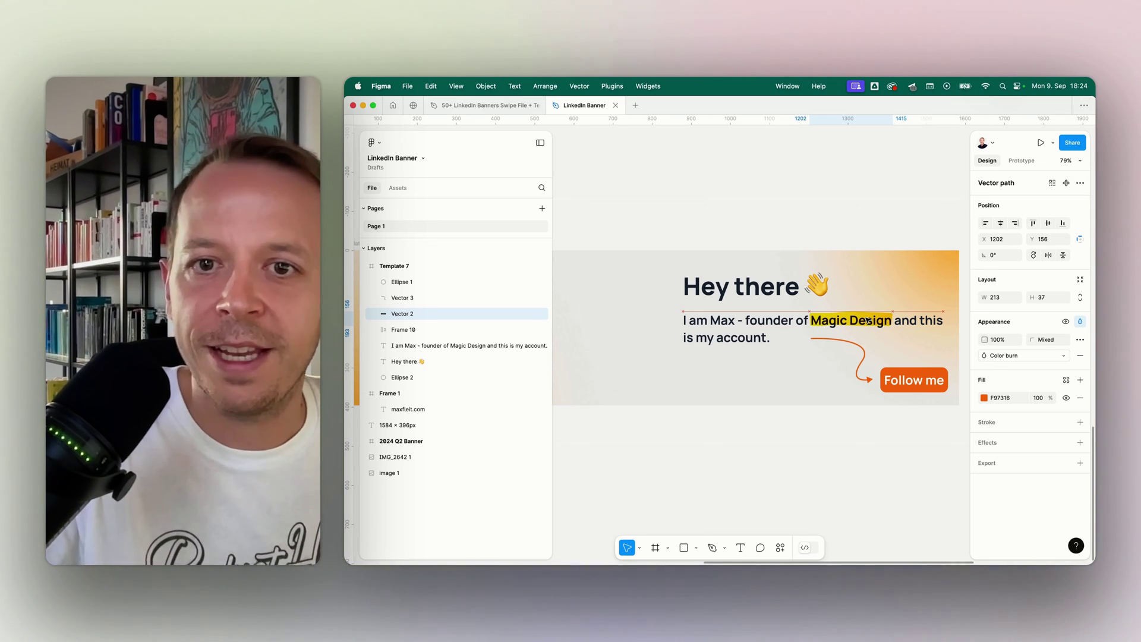
click(747, 214)
Export the Template 7 banner frame as a 1x PNG named linkedin.png to the Desktop
scroll(647, 219, down, 5)
click(693, 260)
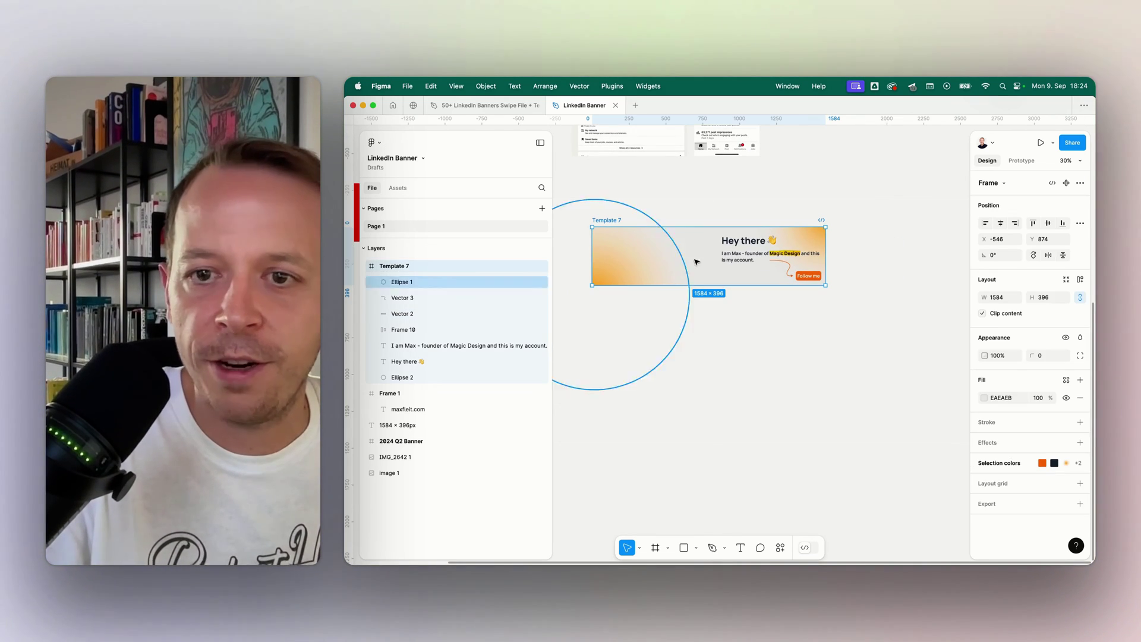
click(1079, 504)
click(1037, 489)
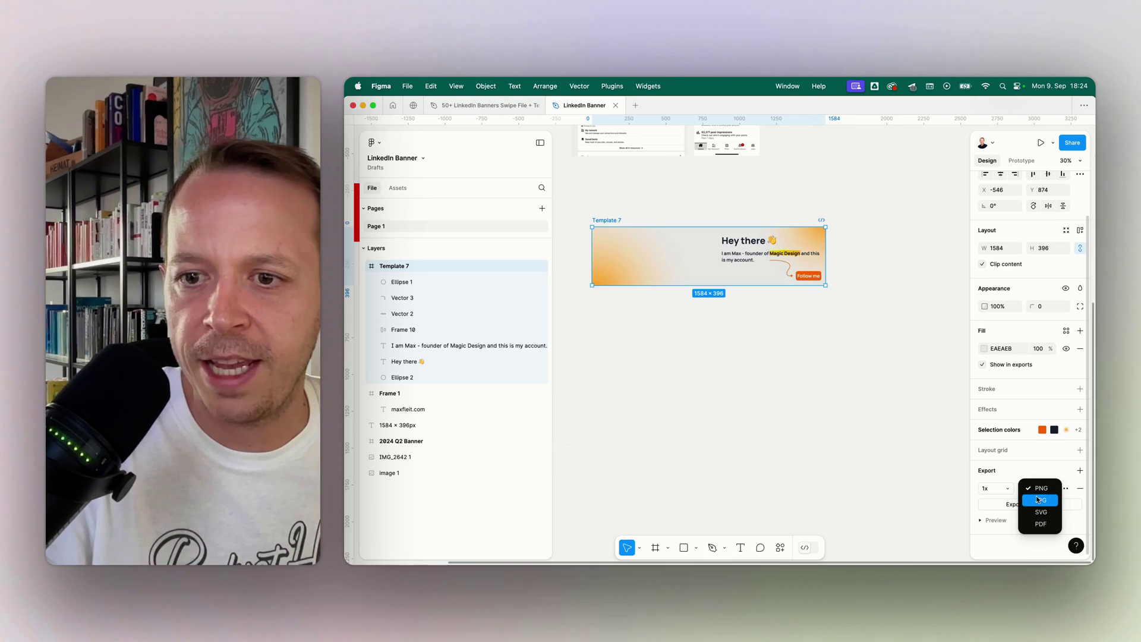
click(1034, 490)
click(989, 503)
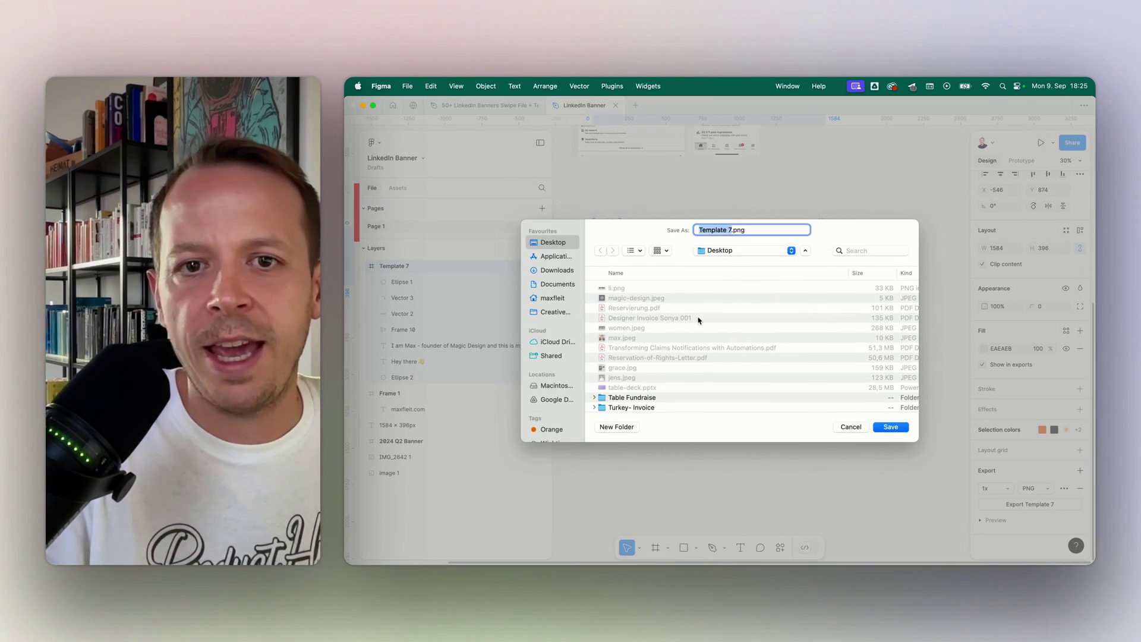
key(Return)
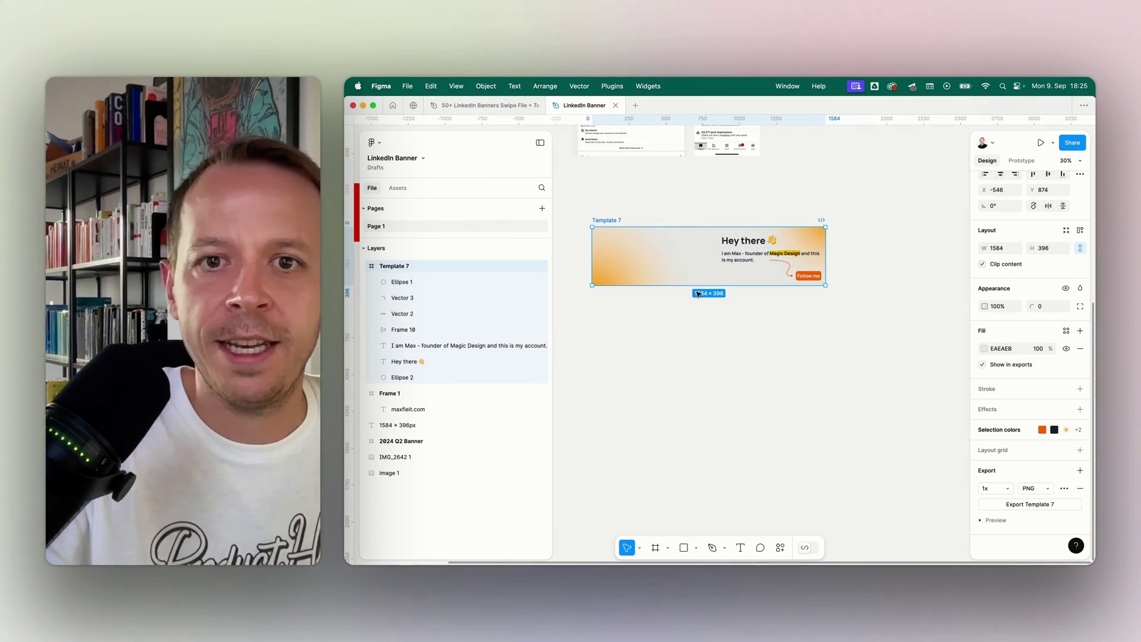
Switch to the LinkedIn profile in Chrome, replace its background photo with linkedin.png from the Desktop and apply it
drag(356, 160, 805, 137)
click(811, 190)
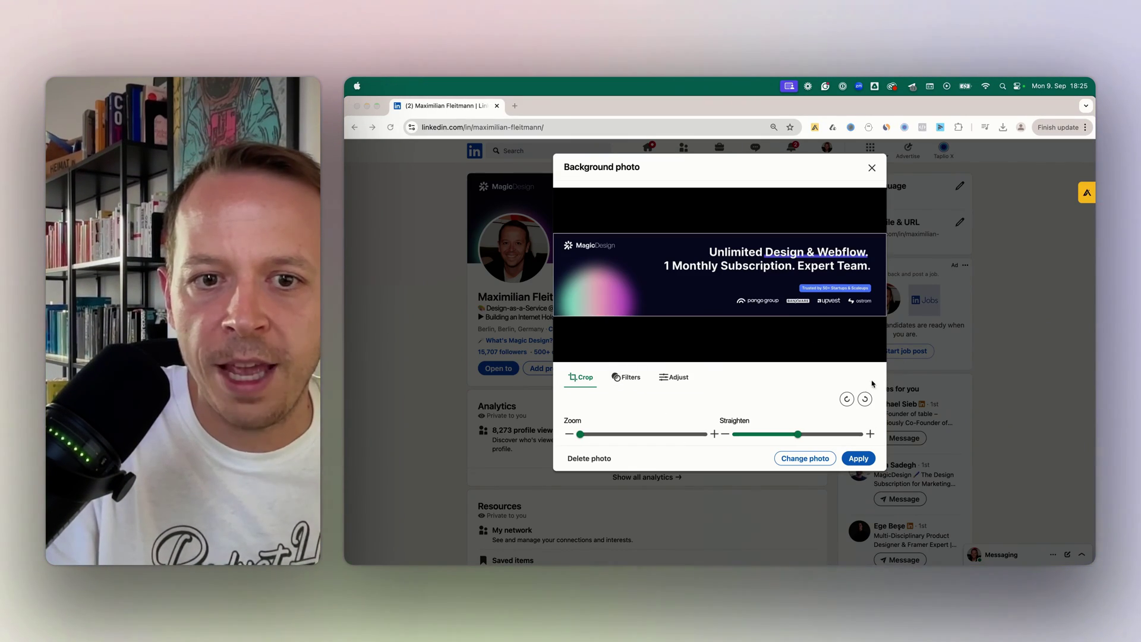
click(815, 458)
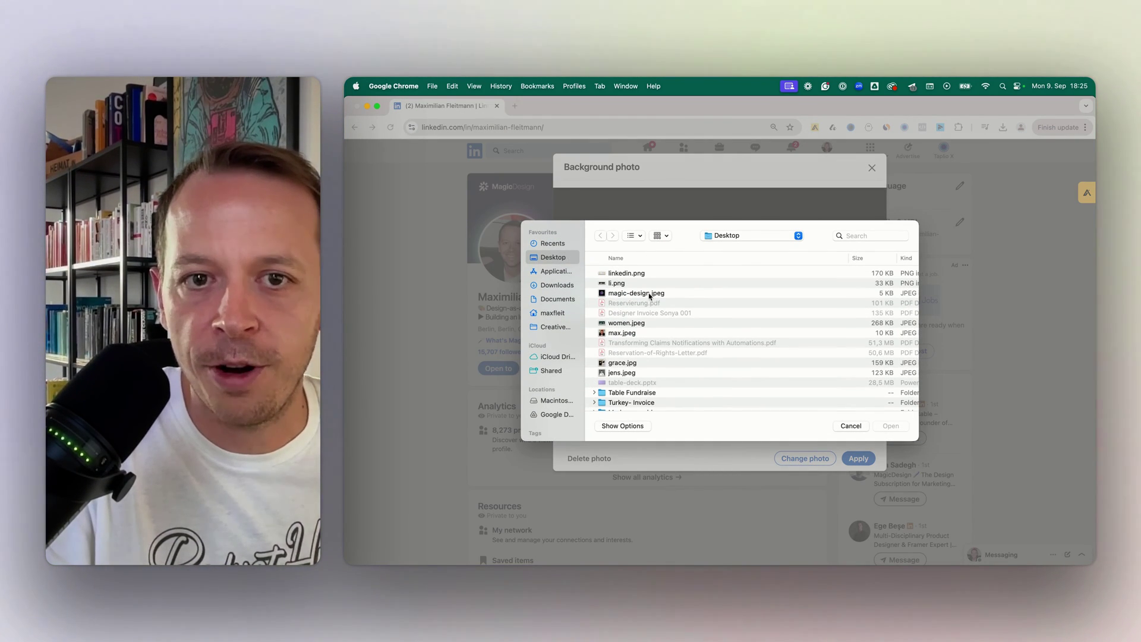
double_click(633, 274)
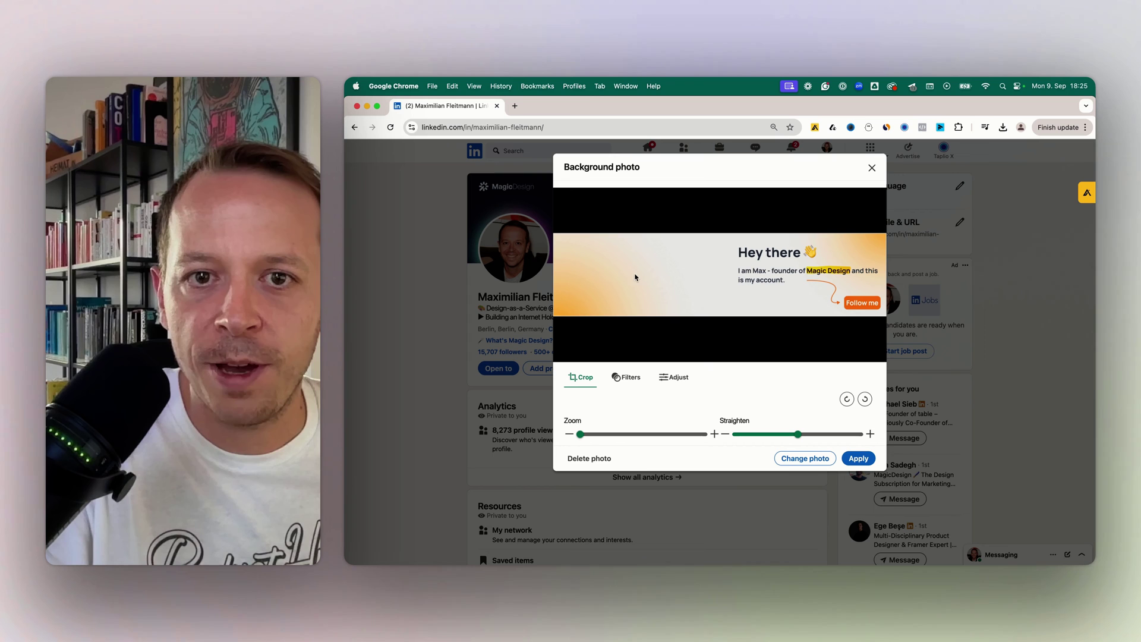
click(859, 458)
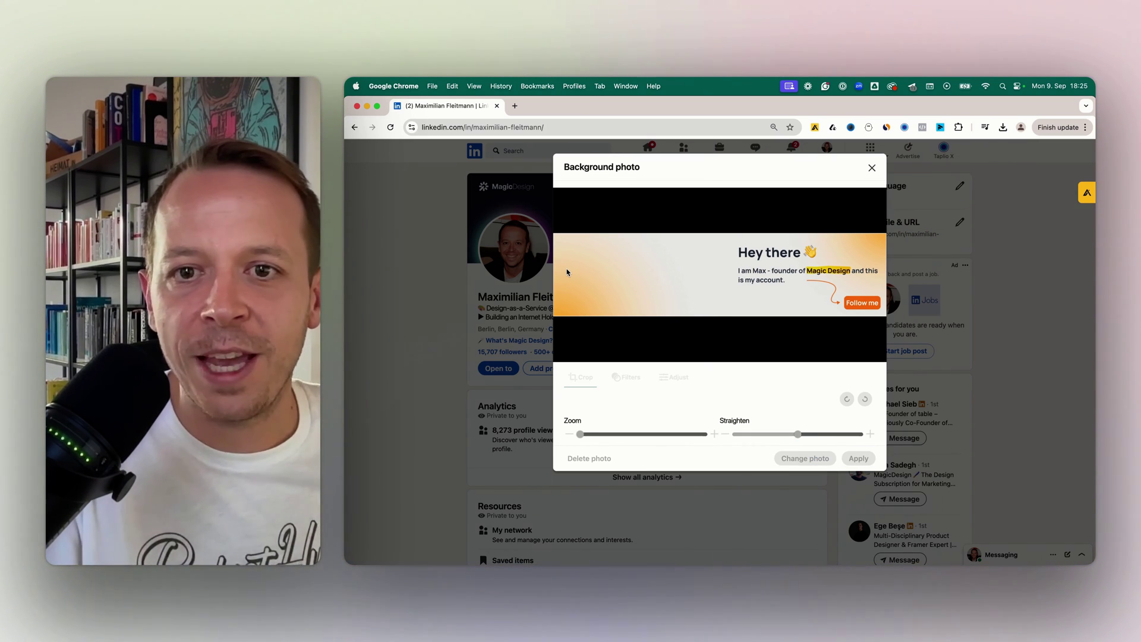